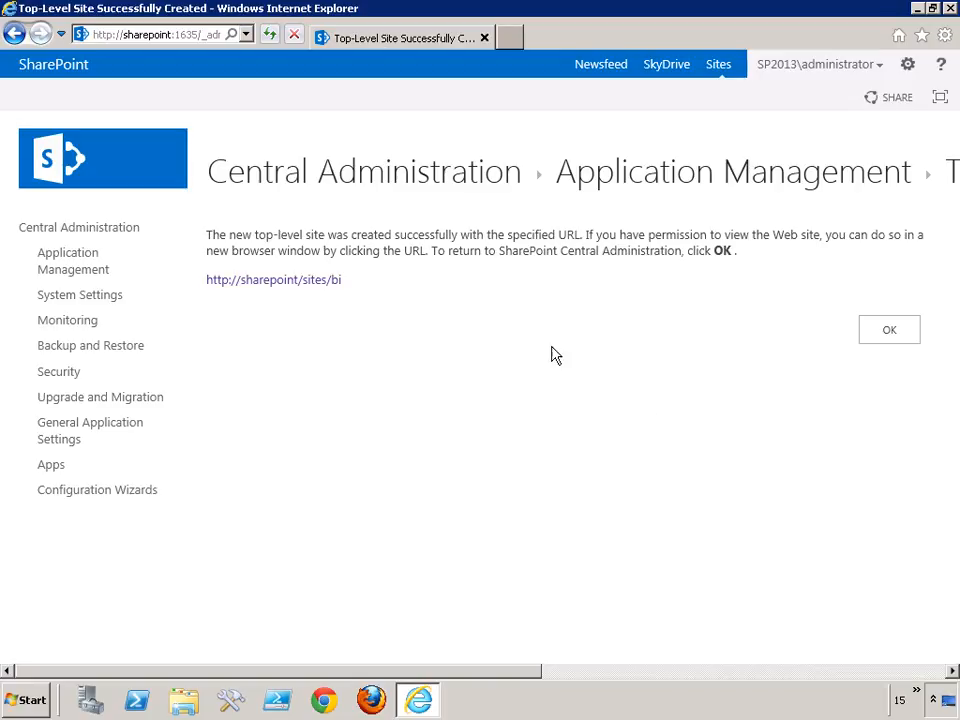
{"action": "left_click", "coordinate": [318, 281]}
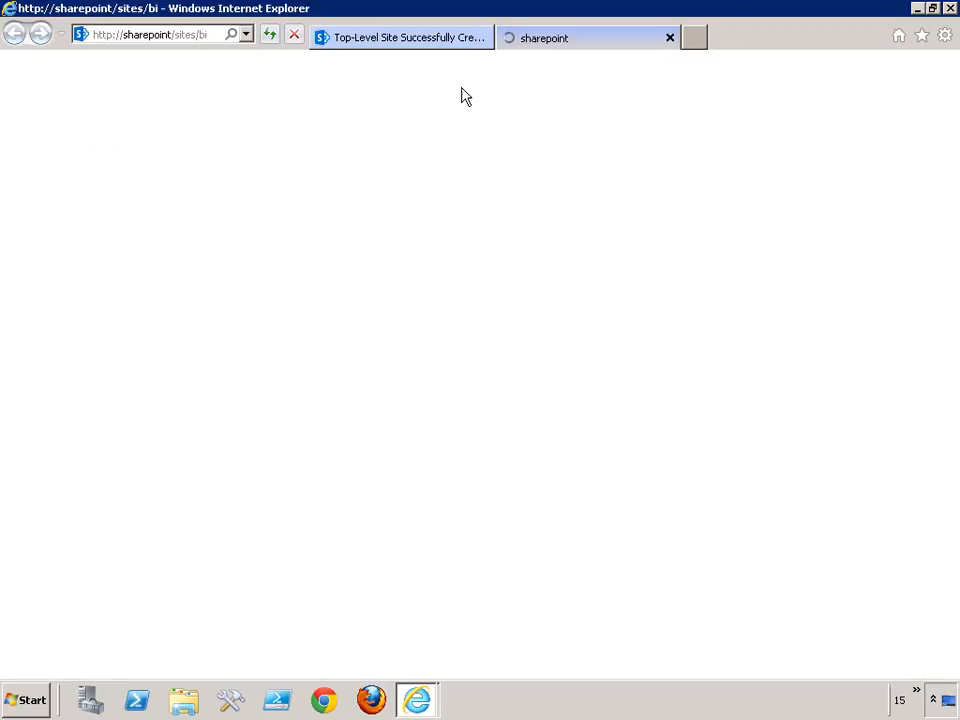
{"action": "left_click", "coordinate": [485, 38]}
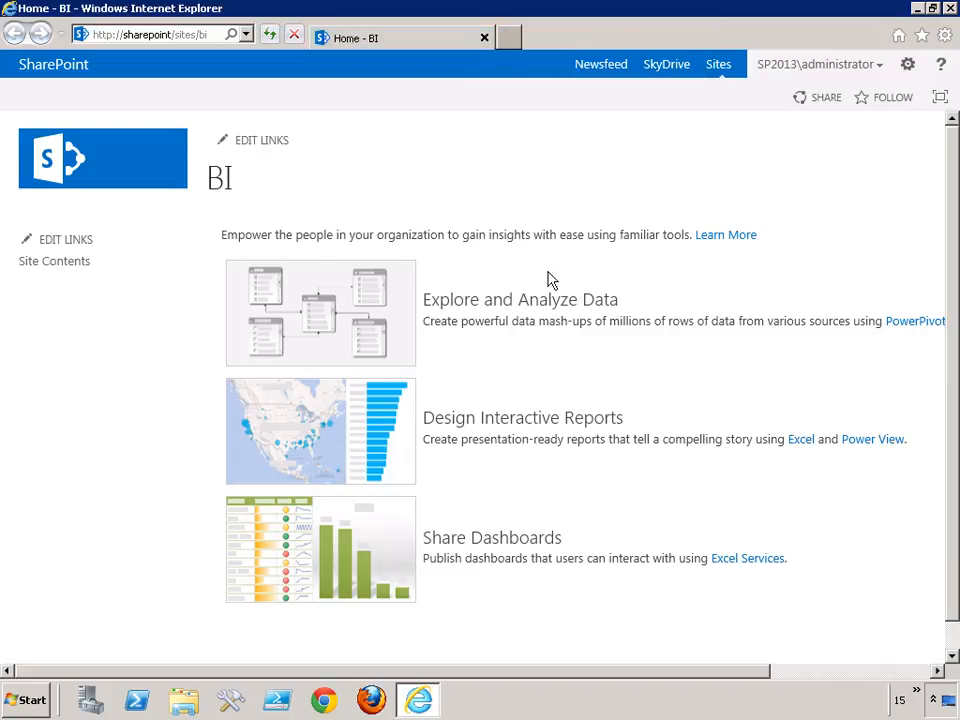
{"action": "left_click_drag", "start_coordinate": [651, 673], "coordinate": [712, 662]}
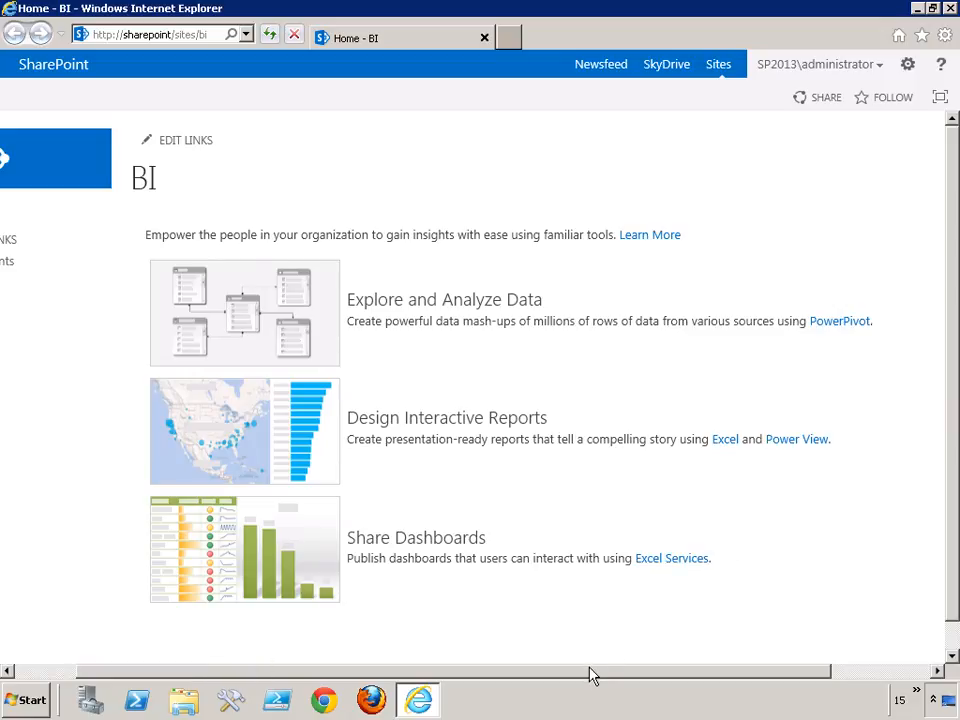
{"action": "left_click_drag", "start_coordinate": [590, 676], "coordinate": [368, 618]}
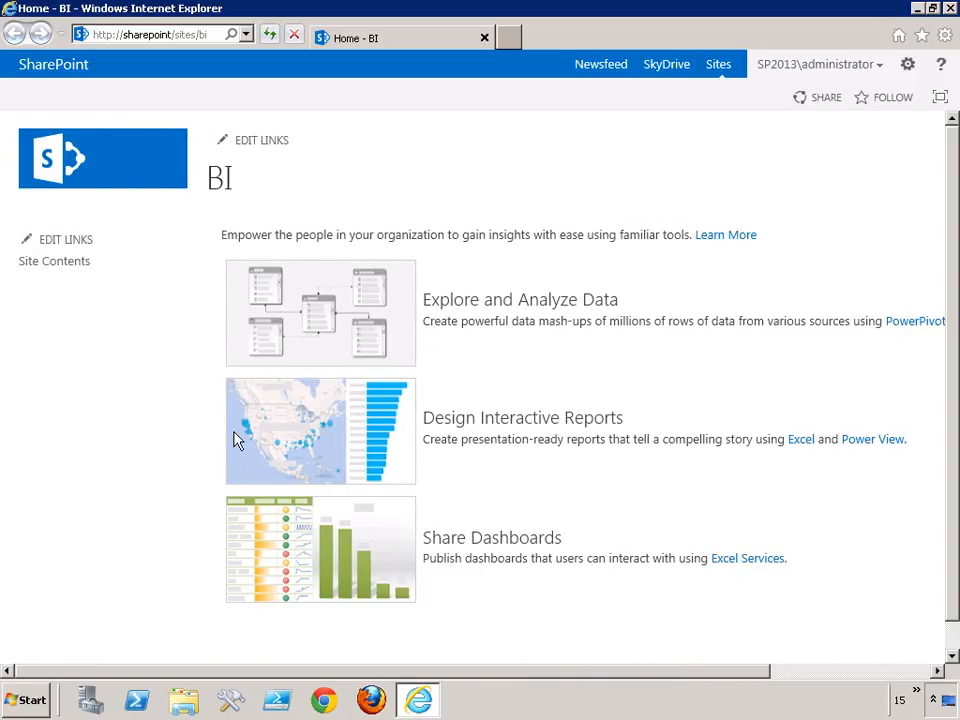
Open the excelservicessample page from the Pages library in the BI site's contents.
{"action": "left_click", "coordinate": [60, 262]}
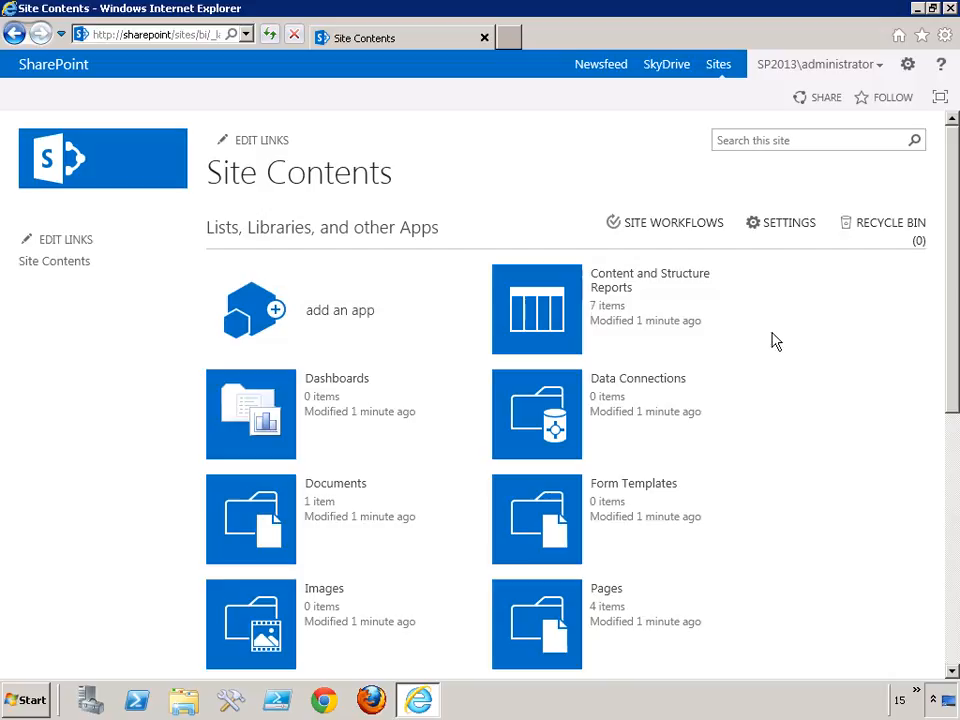
{"action": "scroll", "coordinate": [776, 338], "scroll_direction": "down", "scroll_amount": 3}
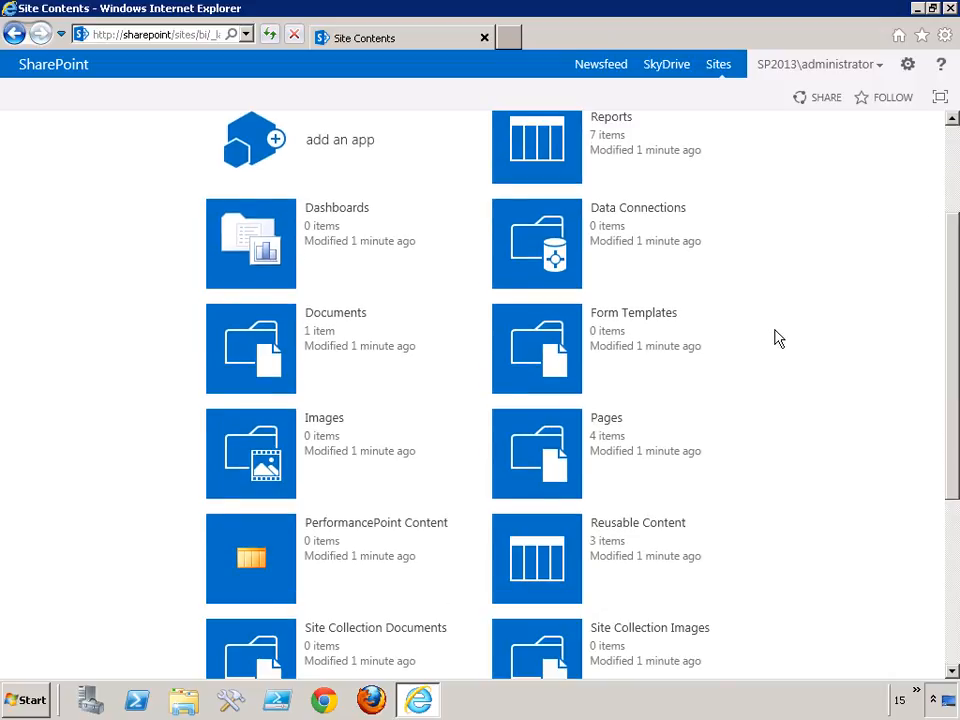
{"action": "left_click", "coordinate": [549, 452]}
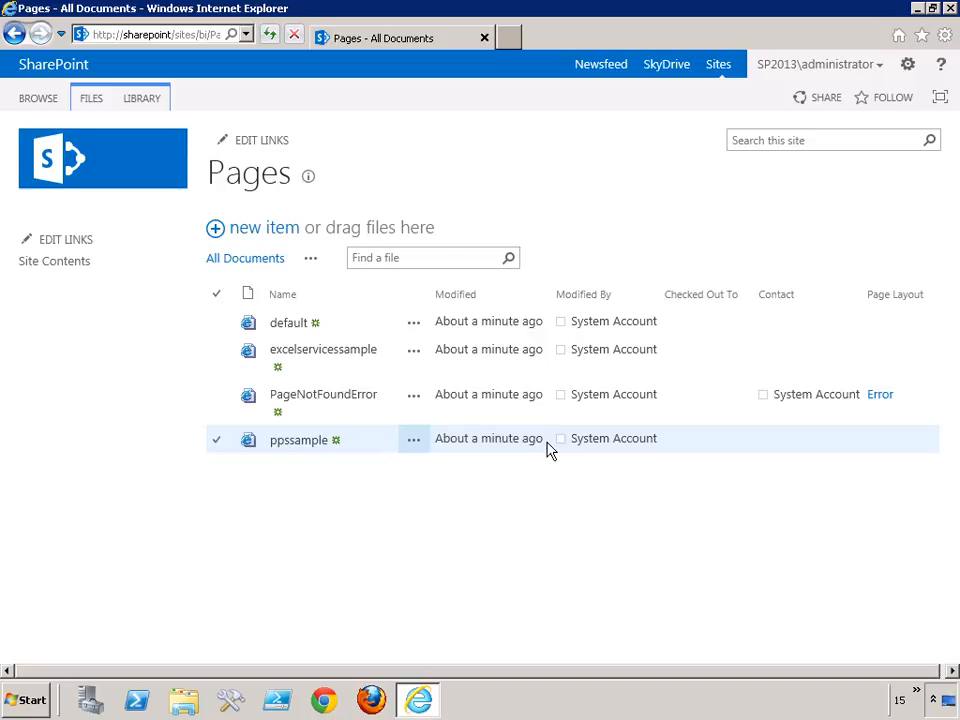
{"action": "left_click", "coordinate": [297, 352]}
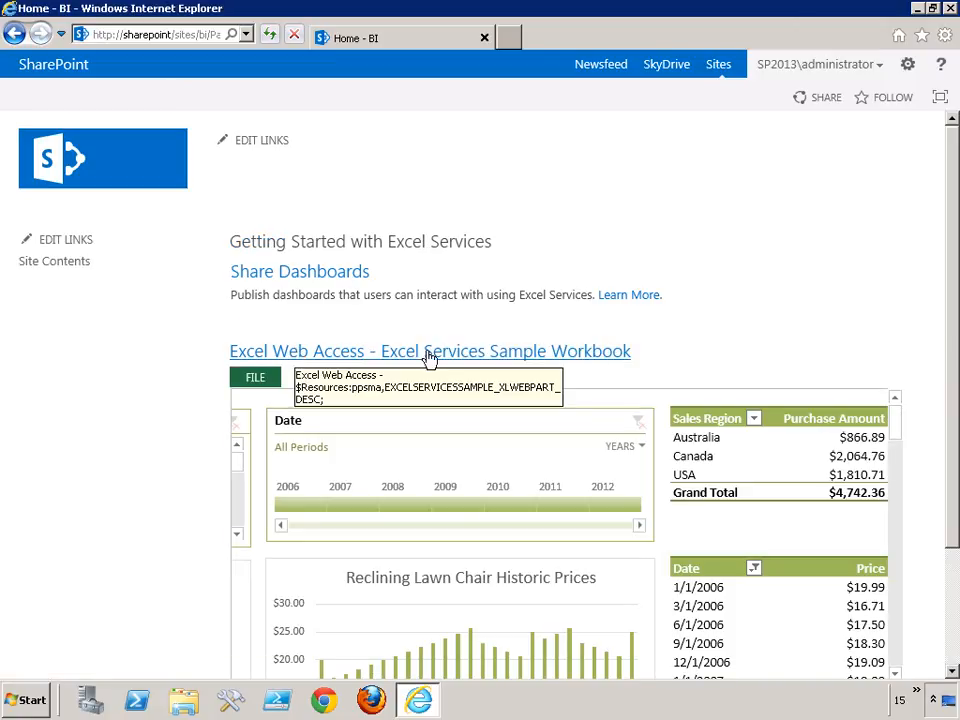
Filter the sample workbook's Item Name slicer by "Ready-To-Grow" fertilizer, switching to Decorative Stones, Electic Hedge Clippers and Electic Push Lawn Mower.
{"action": "left_click_drag", "start_coordinate": [952, 292], "coordinate": [951, 394]}
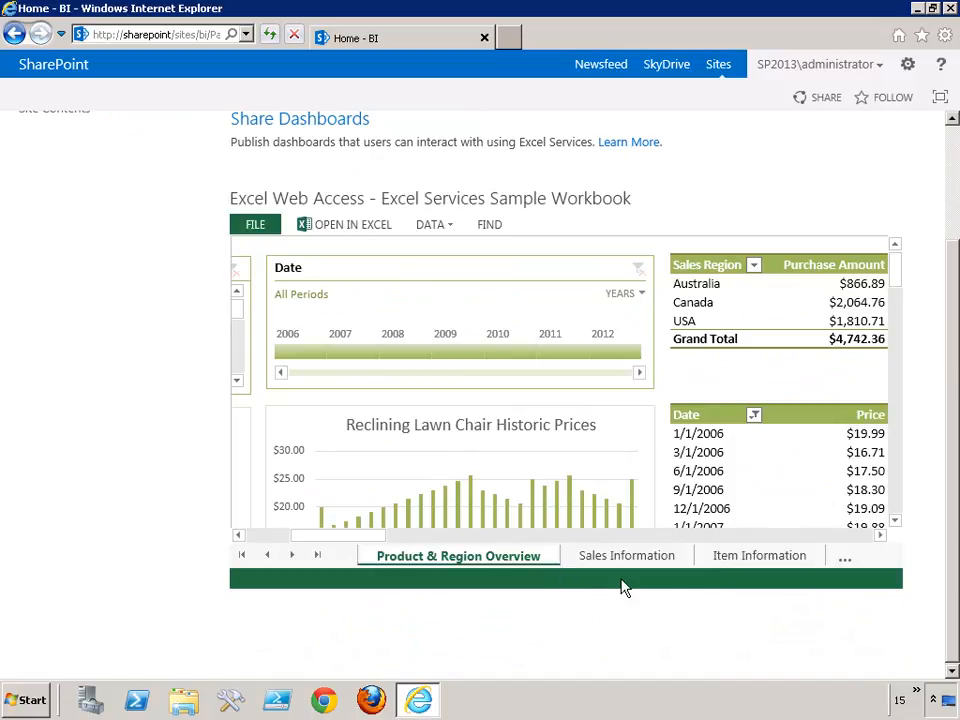
{"action": "left_click_drag", "start_coordinate": [378, 537], "coordinate": [311, 536]}
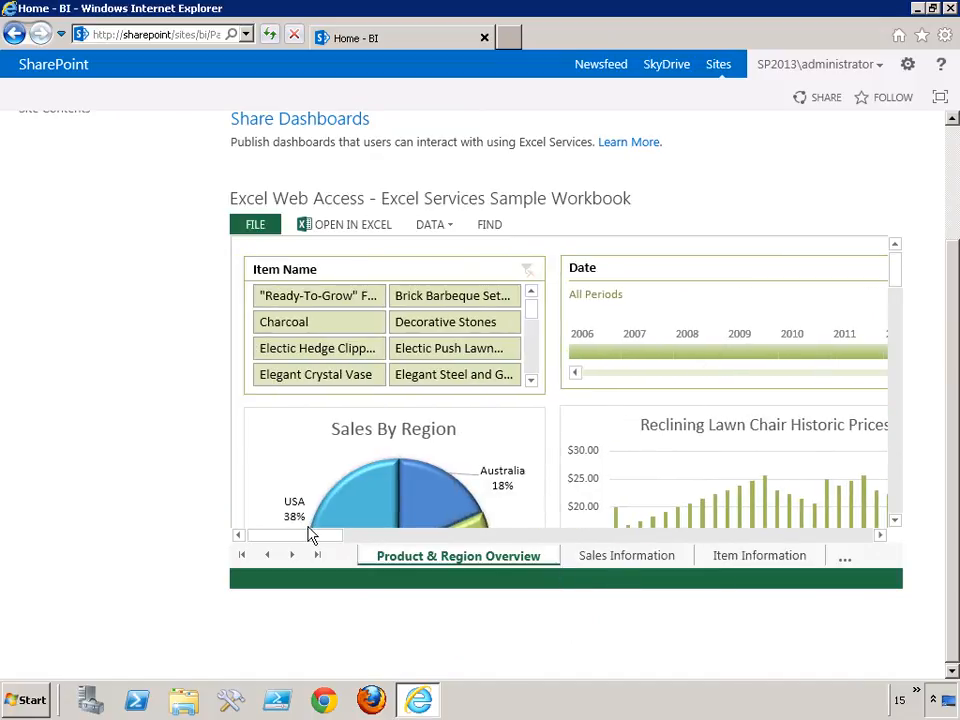
{"action": "left_click", "coordinate": [298, 294]}
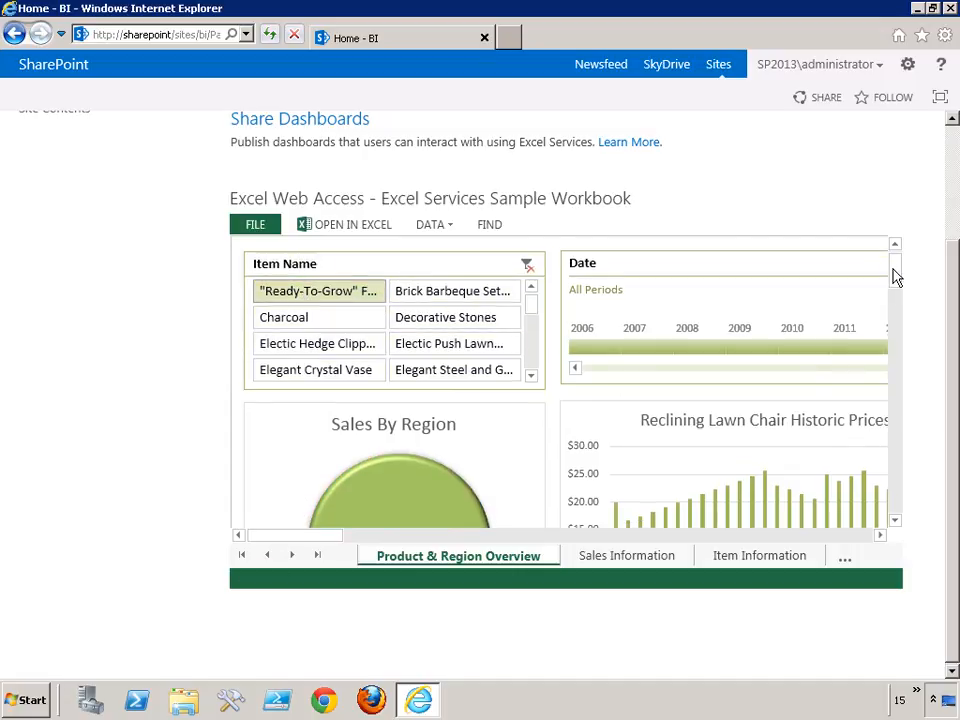
{"action": "scroll", "coordinate": [834, 278], "scroll_direction": "down", "scroll_amount": 1}
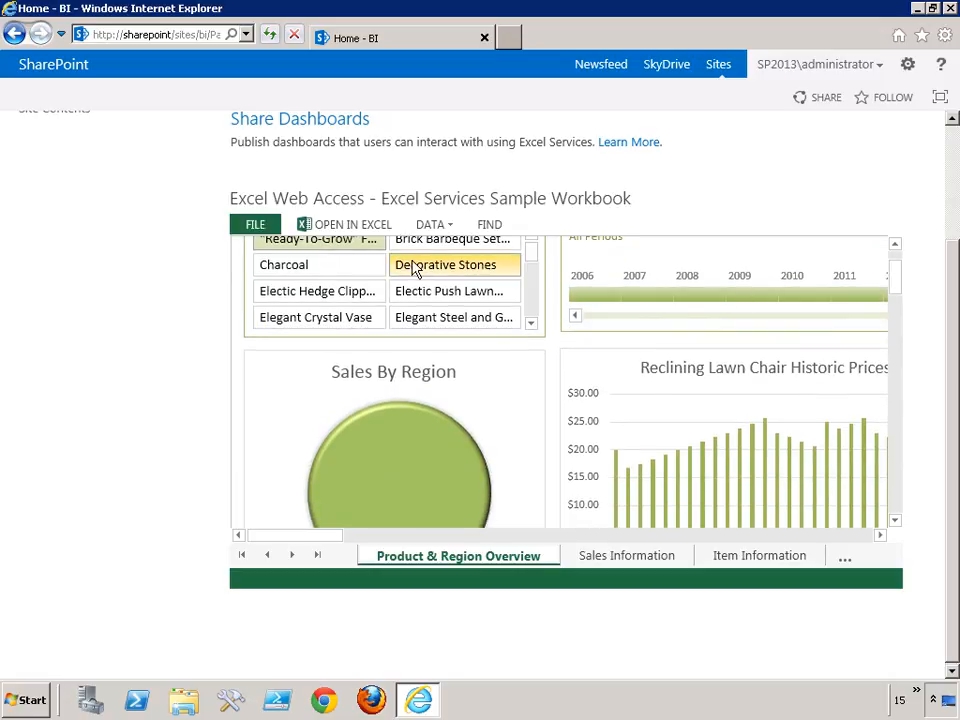
{"action": "left_click", "coordinate": [415, 268]}
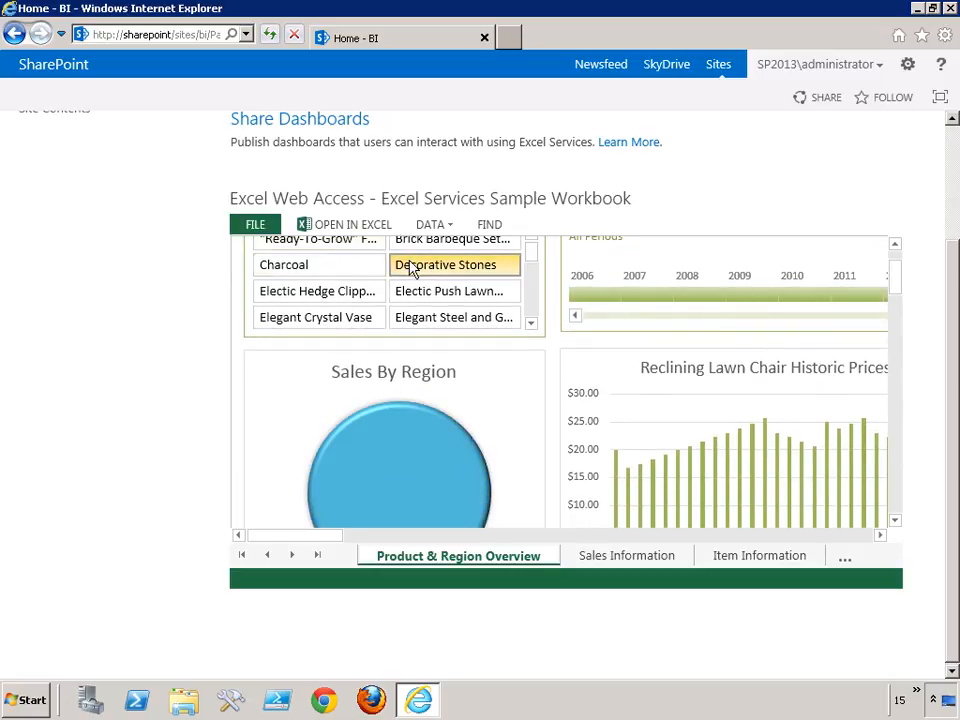
{"action": "left_click", "coordinate": [320, 292], "text": "ctrl"}
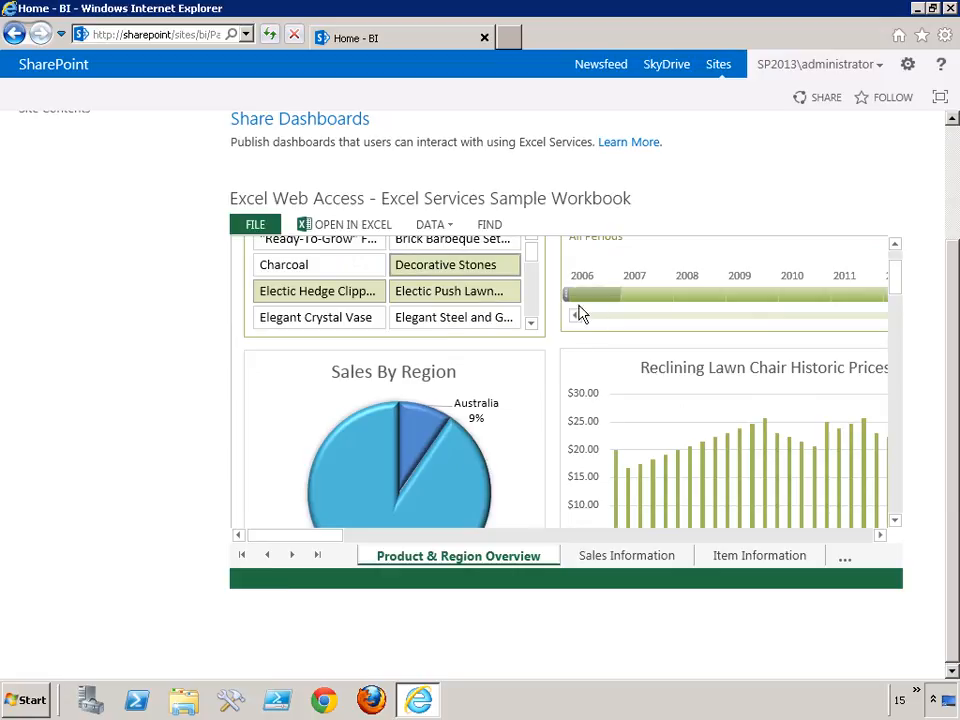
Examine the Sales By Region chart, the lawn chair price history and the purchase amounts per sales region.
{"action": "left_click_drag", "start_coordinate": [903, 288], "coordinate": [903, 302]}
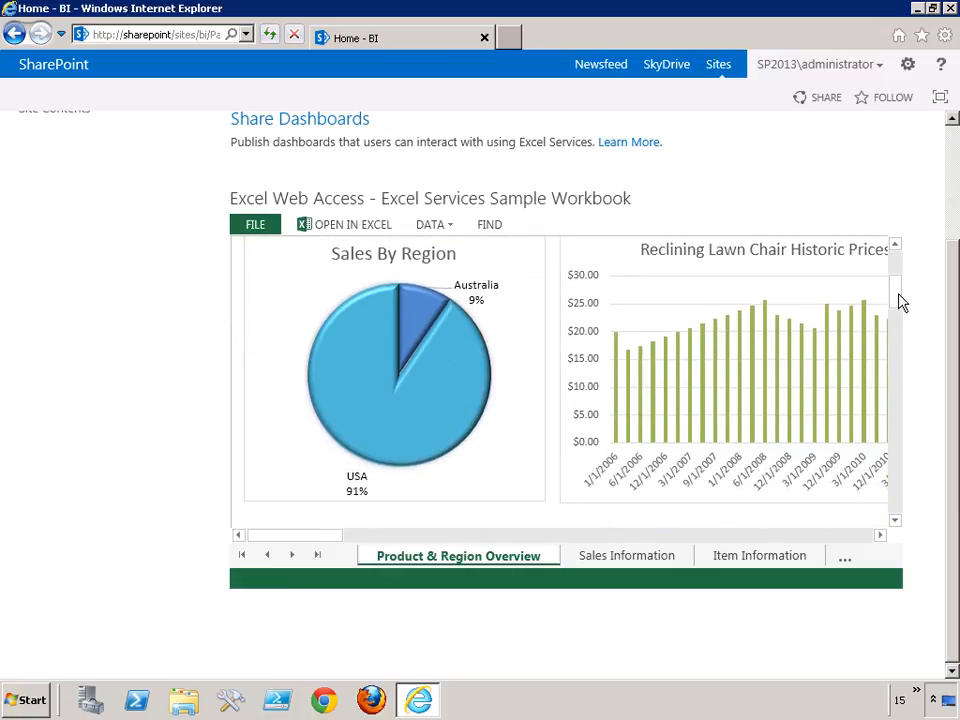
{"action": "left_click_drag", "start_coordinate": [333, 541], "coordinate": [403, 541]}
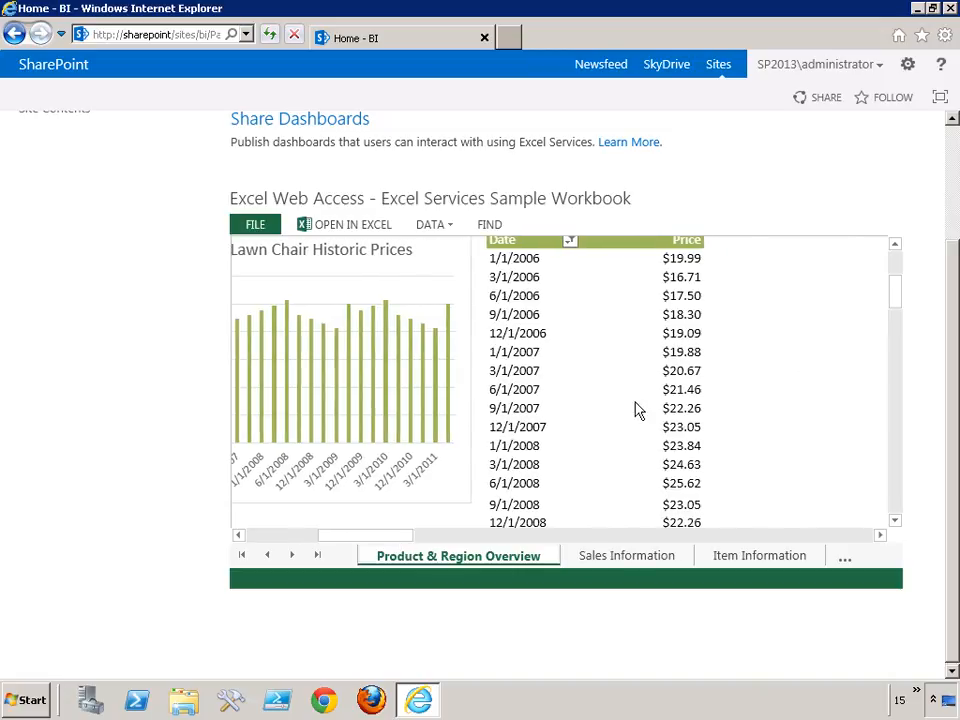
{"action": "left_click_drag", "start_coordinate": [900, 313], "coordinate": [900, 274]}
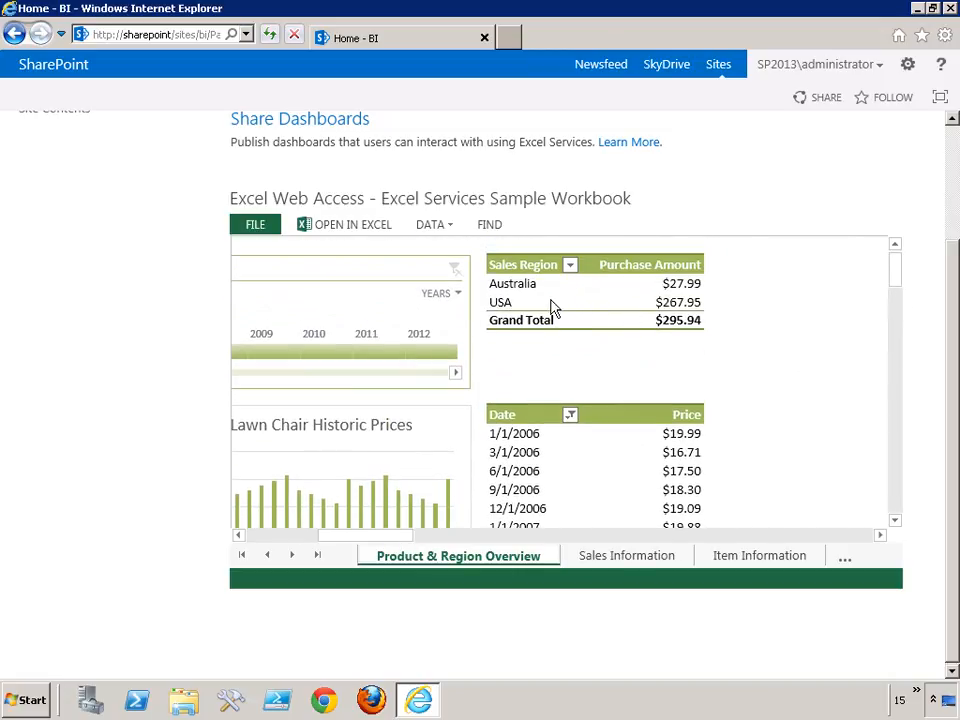
Review the workbook's Sales Information, Item Information and Historic Price sheets.
{"action": "left_click", "coordinate": [615, 561]}
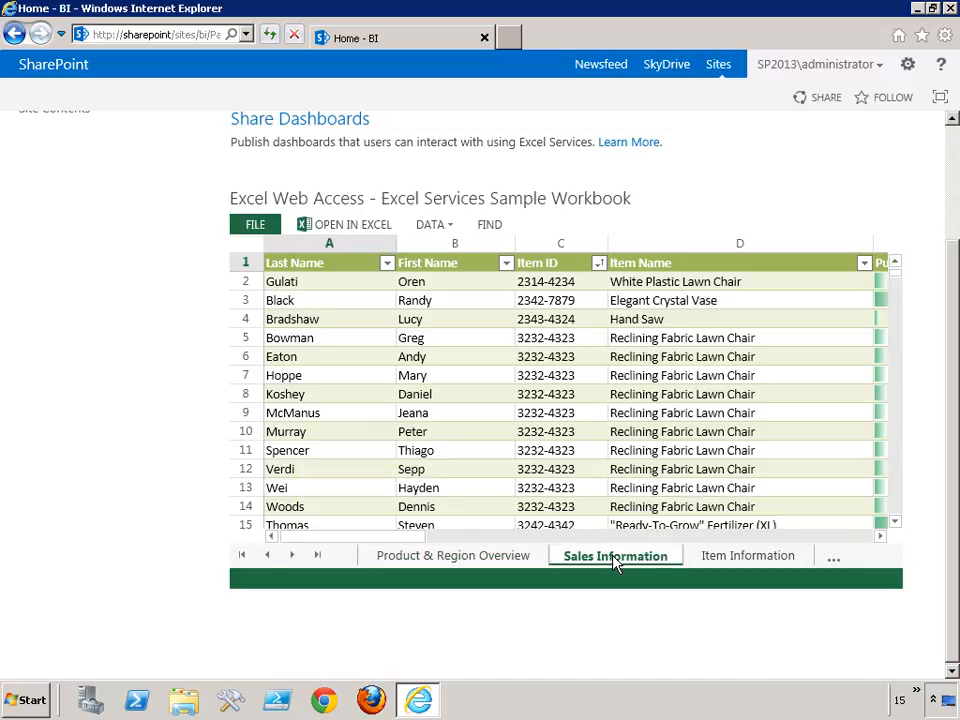
{"action": "left_click_drag", "start_coordinate": [401, 538], "coordinate": [508, 540]}
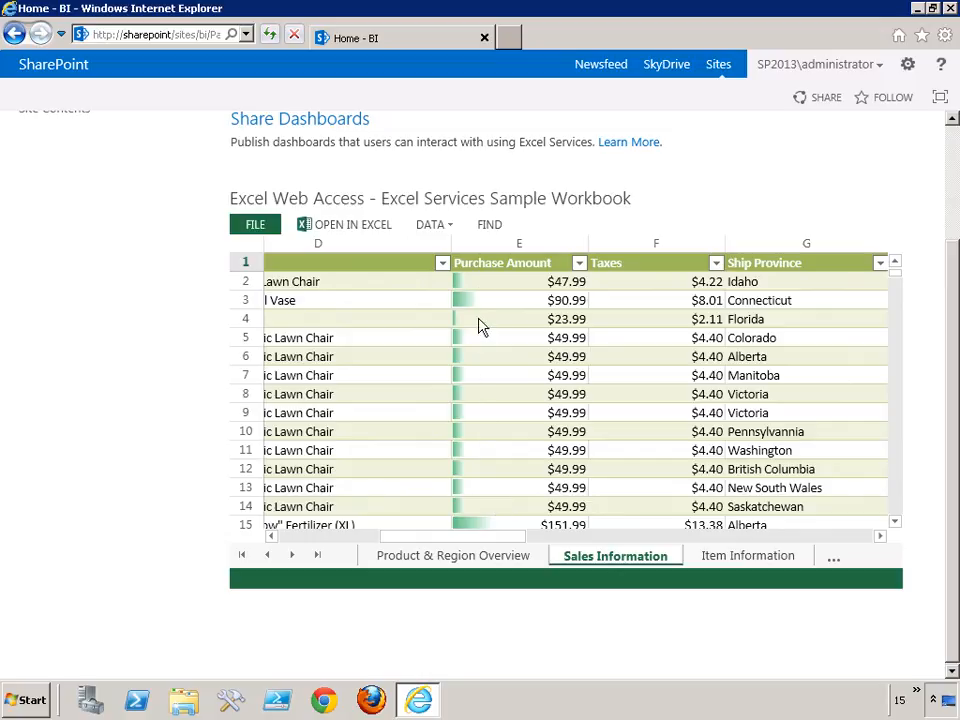
{"action": "left_click", "coordinate": [724, 562]}
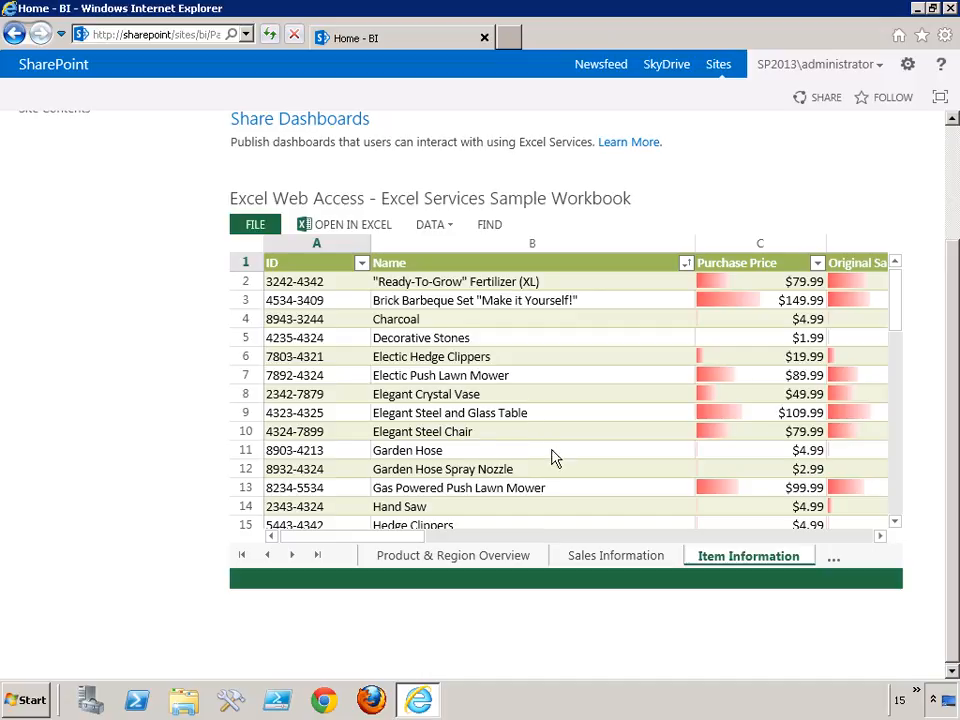
{"action": "left_click", "coordinate": [836, 563]}
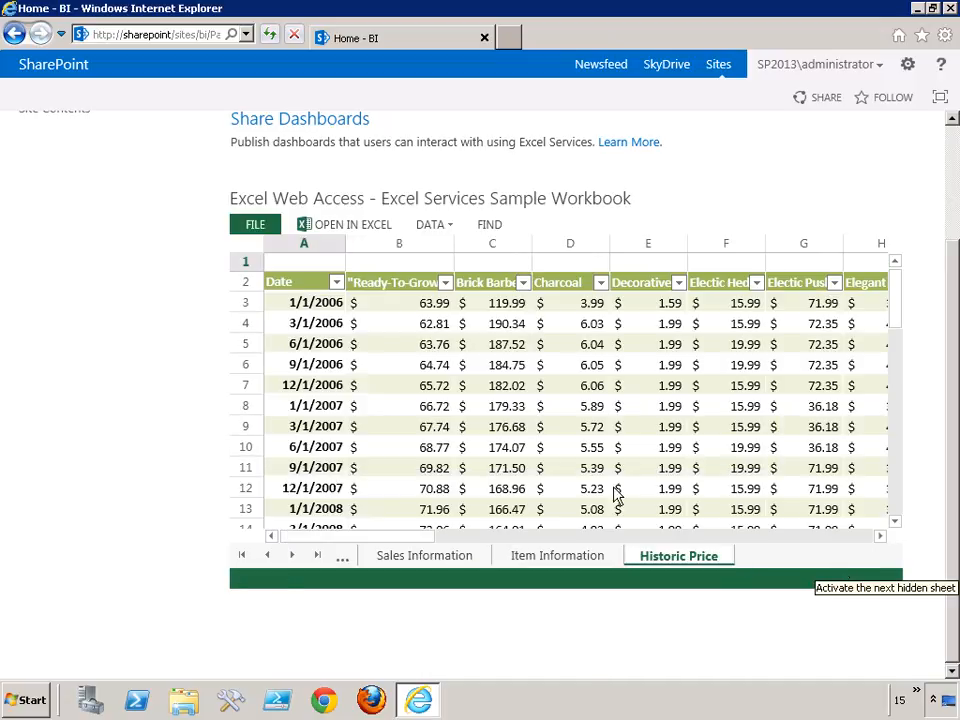
Open the ppssample page from the site's Pages library and look over the PerformancePoint Services overview.
{"action": "middle_click", "coordinate": [137, 385]}
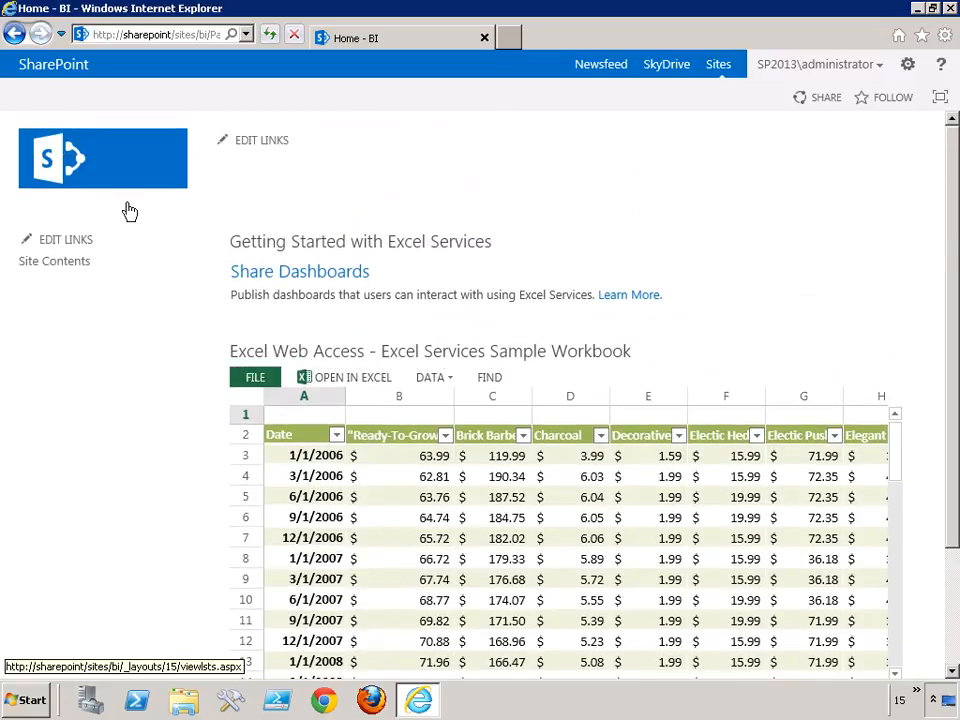
{"action": "left_click", "coordinate": [50, 263]}
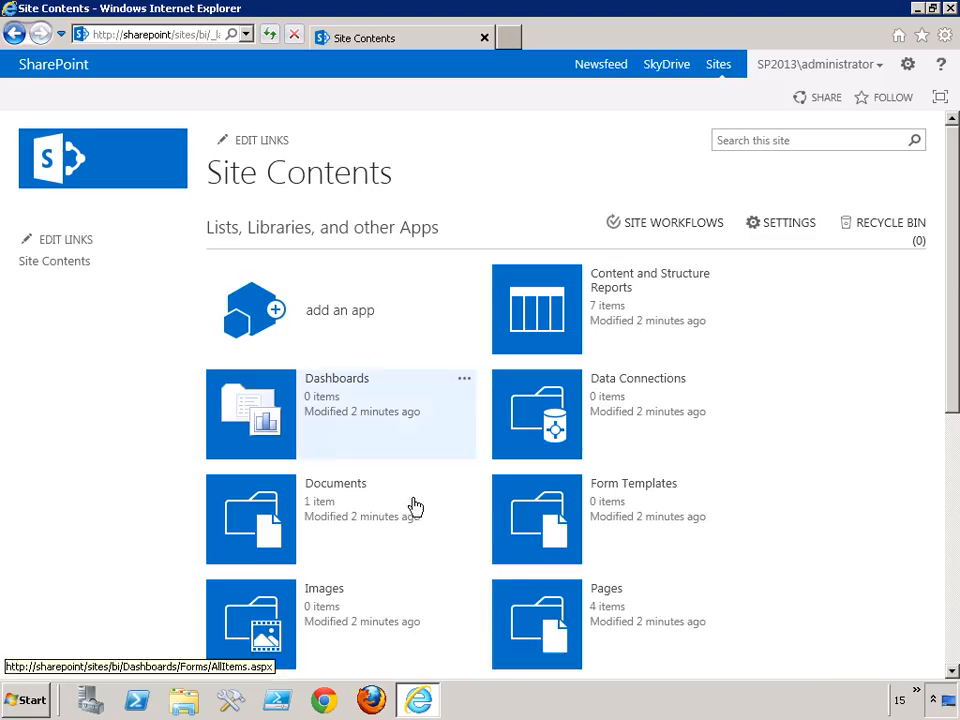
{"action": "scroll", "coordinate": [360, 480], "scroll_direction": "down", "scroll_amount": 5}
{"action": "left_click", "coordinate": [550, 369]}
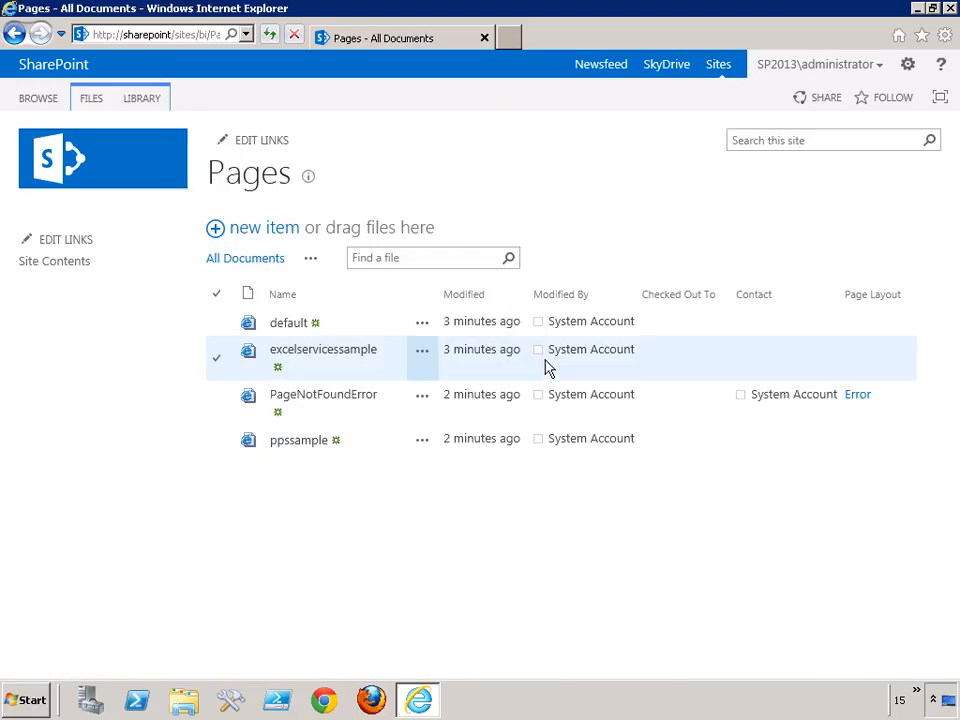
{"action": "left_click", "coordinate": [292, 445]}
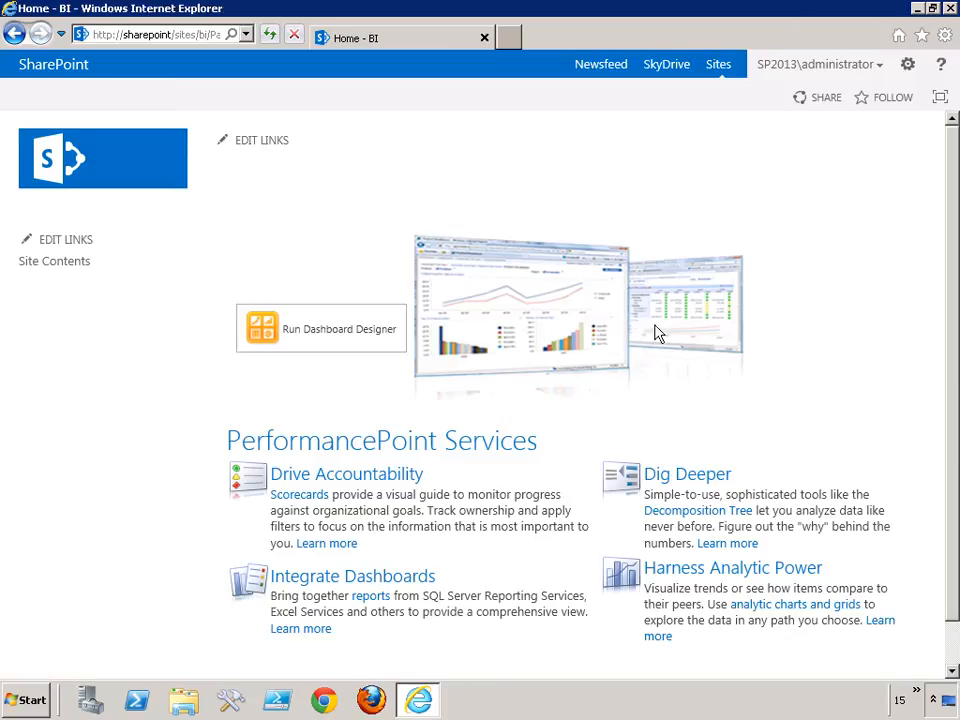
{"action": "scroll", "coordinate": [785, 221], "scroll_direction": "down", "scroll_amount": 1}
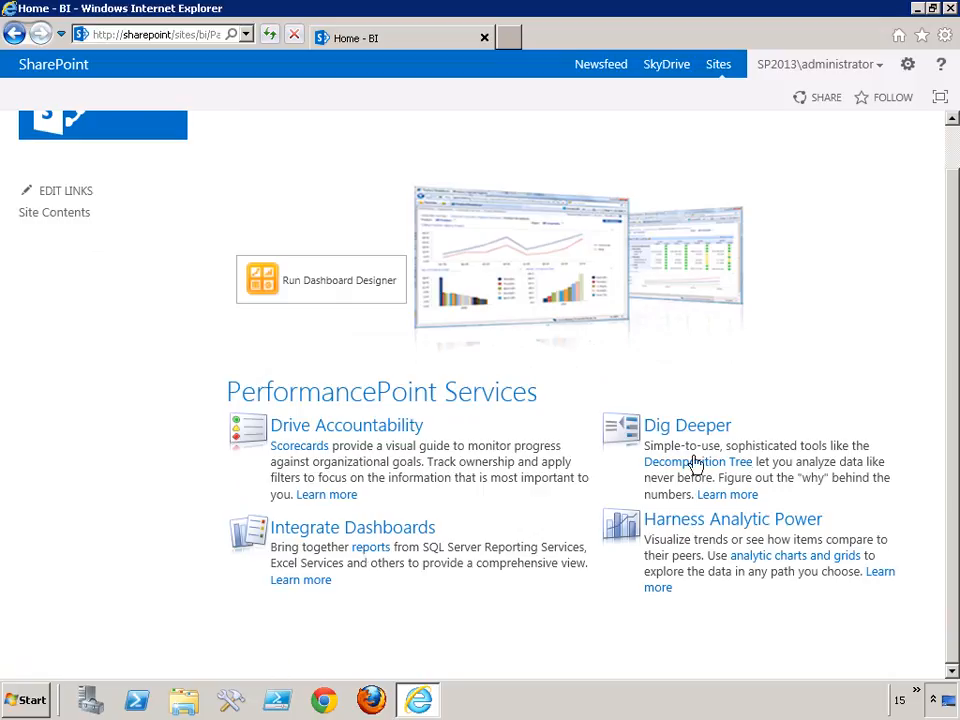
Open the PerformancePoint Content list from the BI site's contents.
{"action": "middle_click", "coordinate": [70, 450]}
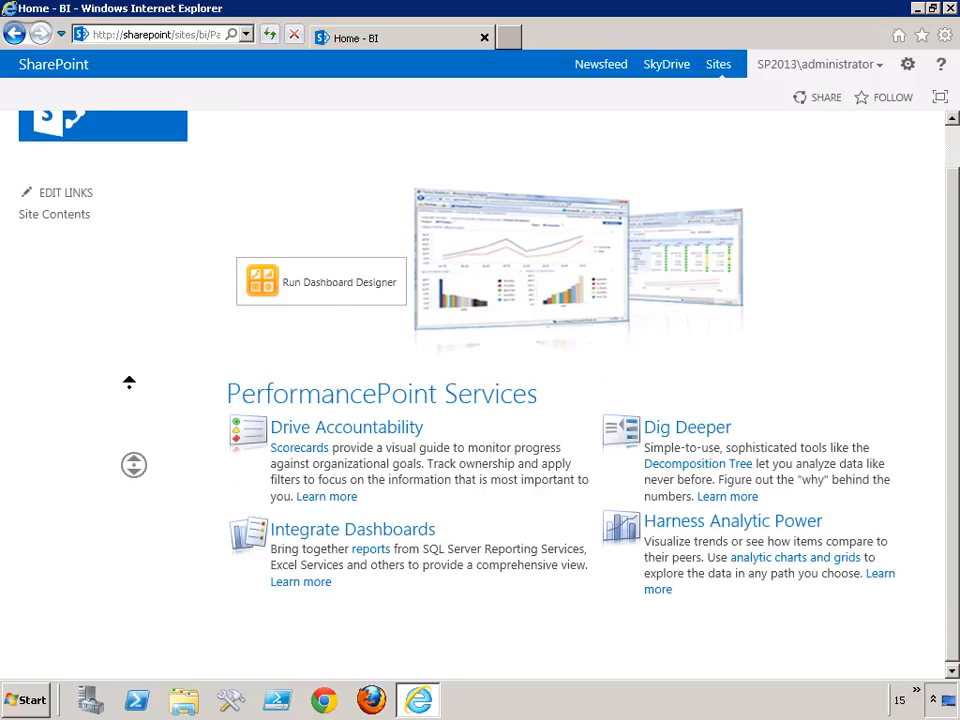
{"action": "scroll", "coordinate": [70, 450], "scroll_direction": "up", "scroll_amount": 1}
{"action": "left_click", "coordinate": [56, 265]}
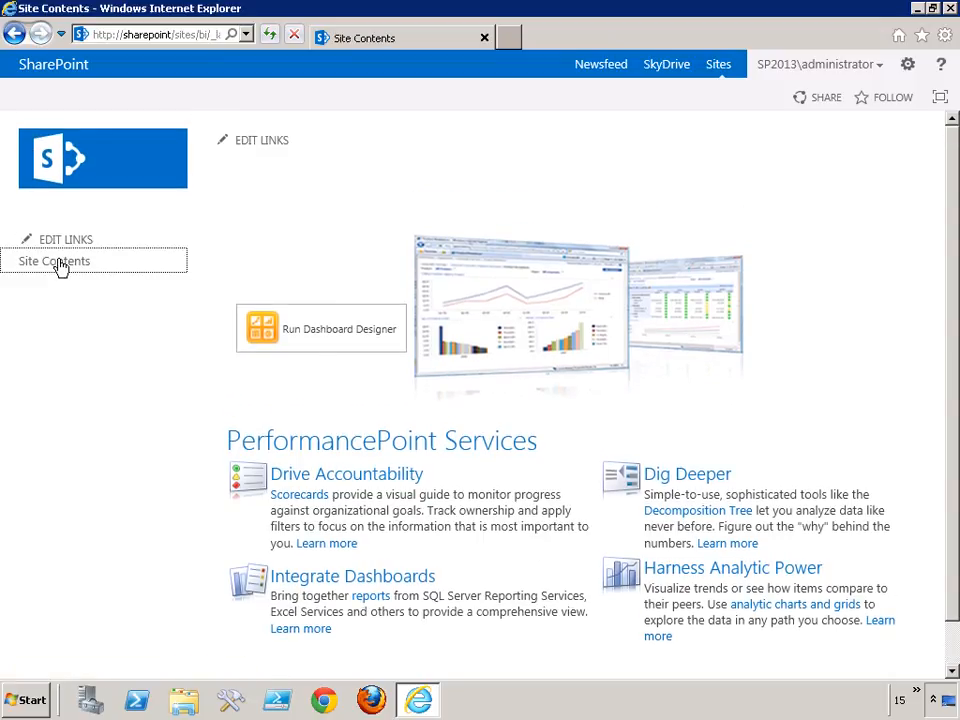
{"action": "scroll", "coordinate": [720, 345], "scroll_direction": "down", "scroll_amount": 3}
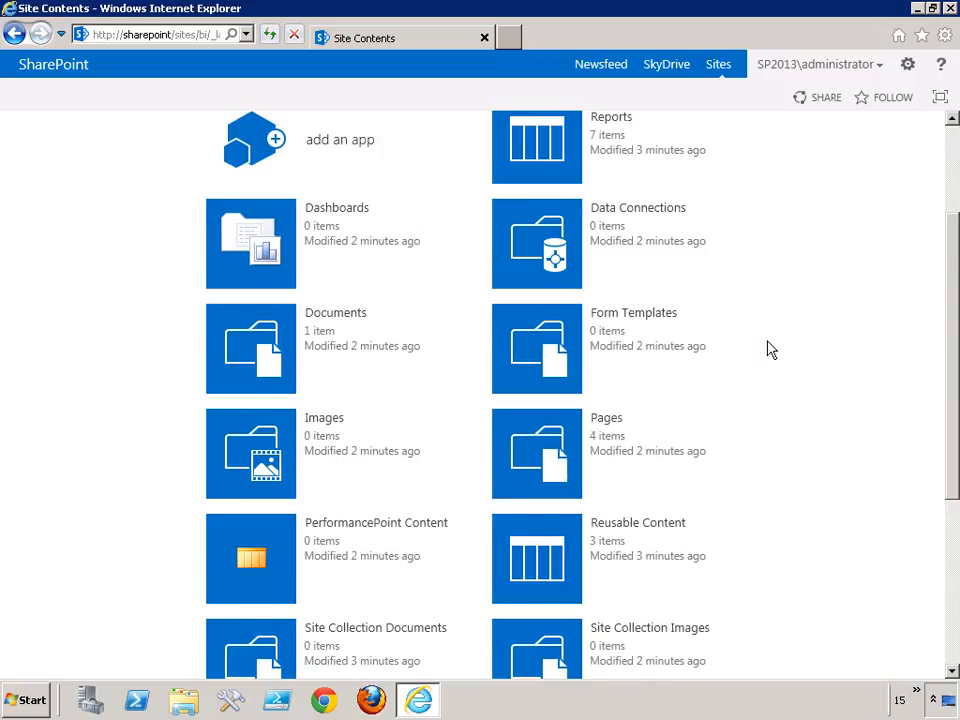
{"action": "scroll", "coordinate": [770, 350], "scroll_direction": "down", "scroll_amount": 2}
{"action": "left_click", "coordinate": [255, 470]}
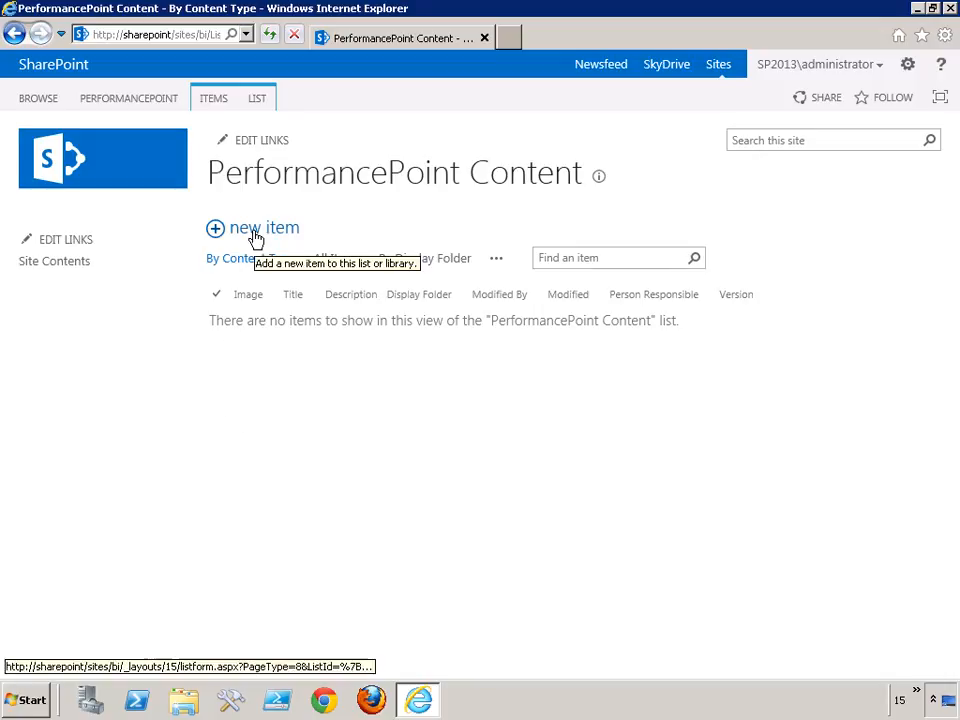
Create a new PerformancePoint Scorecard in Dashboard Designer from the Standard category's Blank Scorecard template, keeping the wizard option enabled.
{"action": "left_click", "coordinate": [213, 100]}
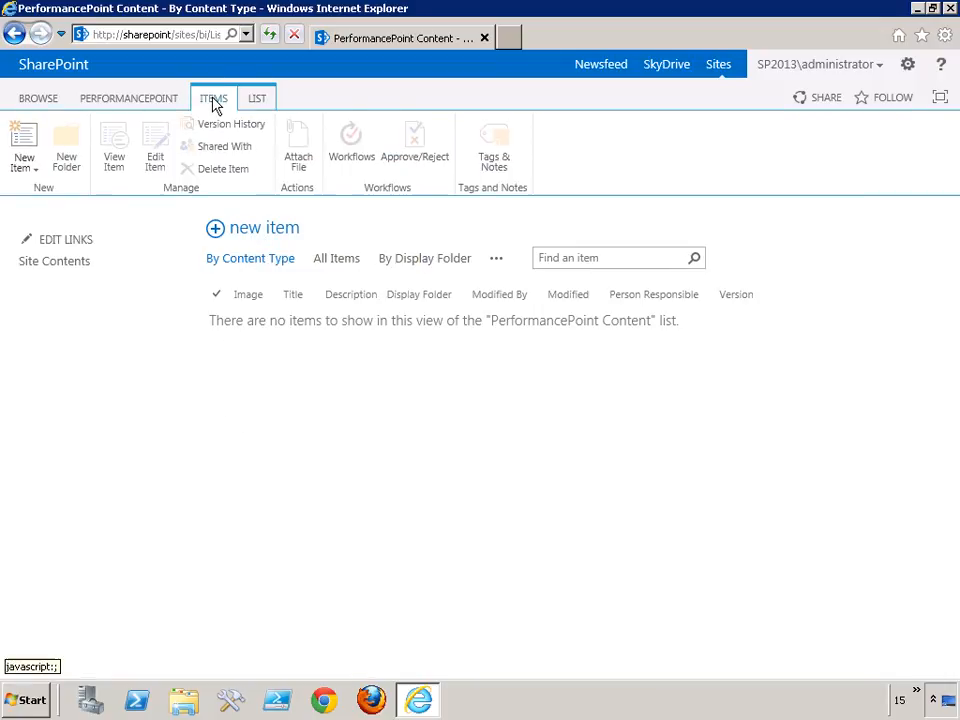
{"action": "left_click", "coordinate": [34, 168]}
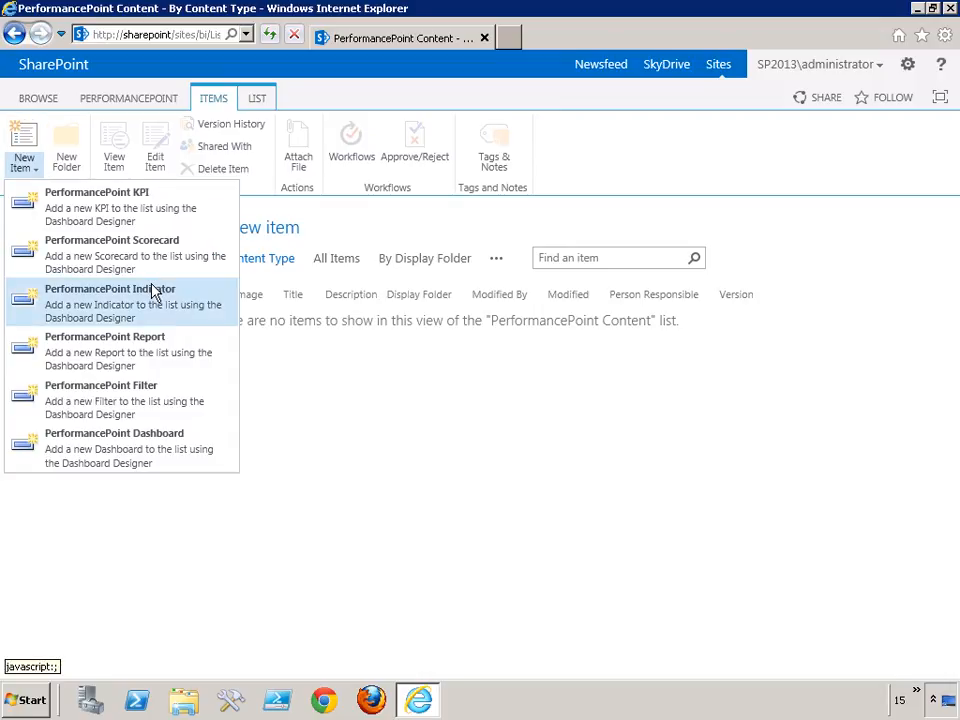
{"action": "left_click", "coordinate": [93, 258]}
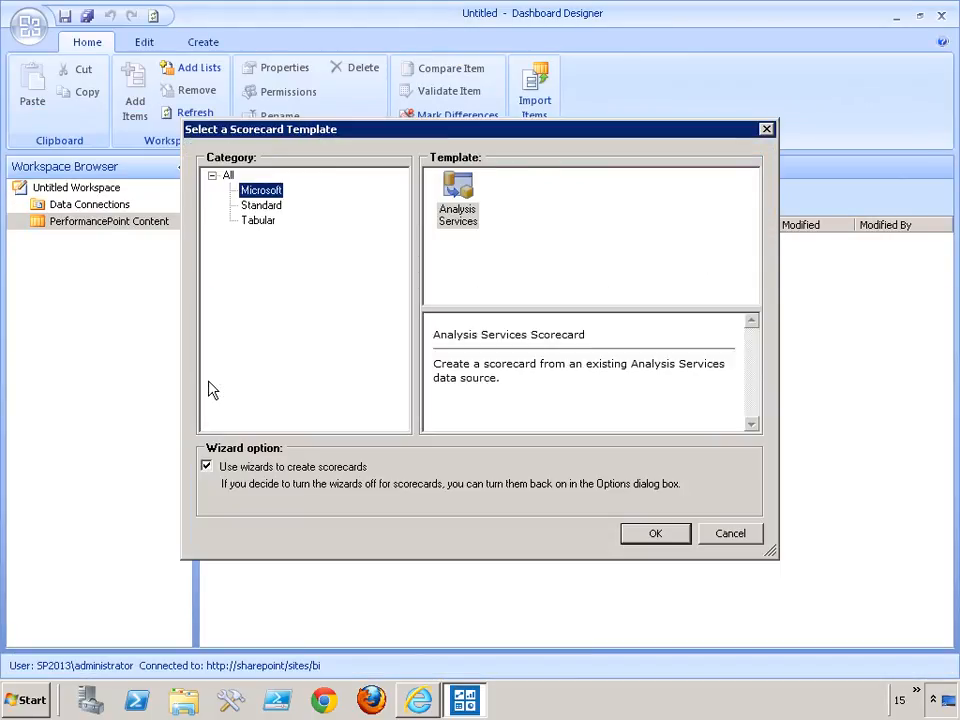
{"action": "left_click", "coordinate": [268, 206]}
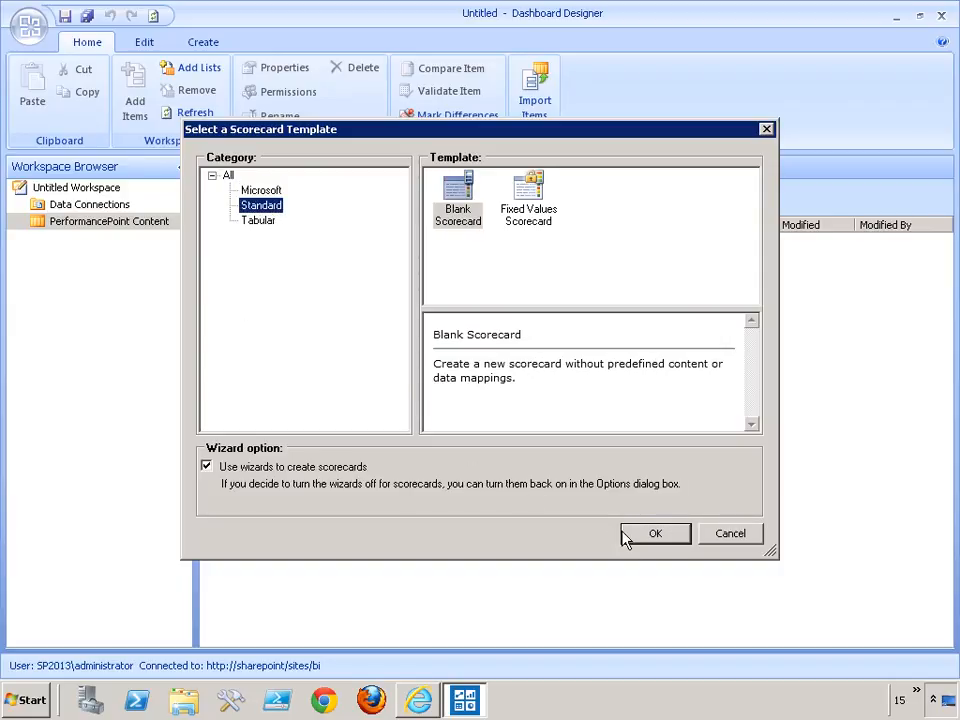
{"action": "left_click", "coordinate": [657, 536]}
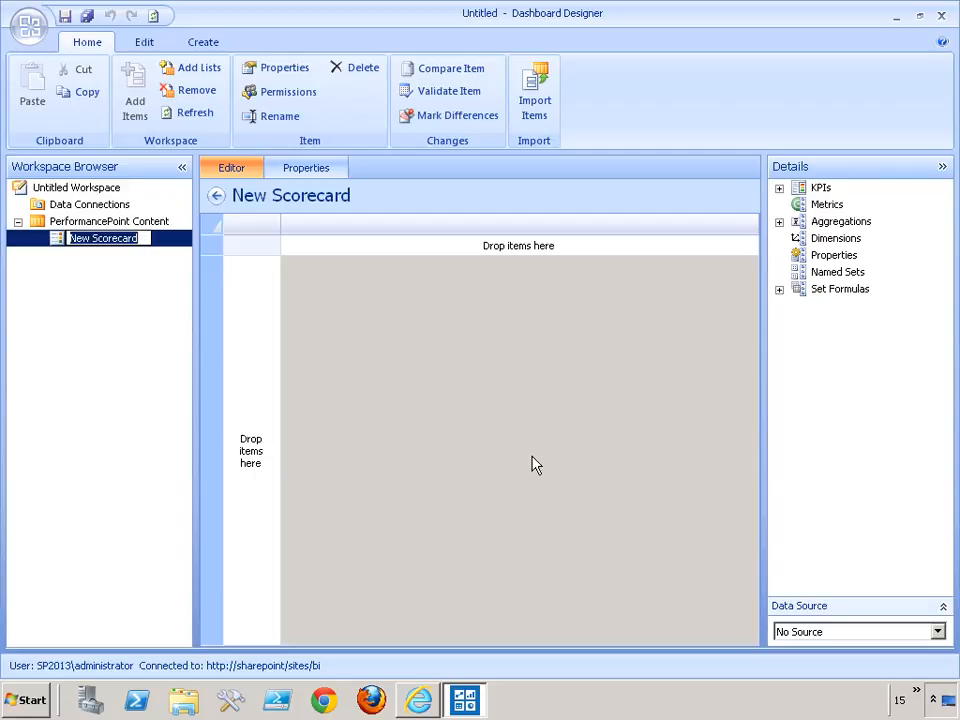
Create a new data source in Data Connections from the Tabular List category's SharePoint List template.
{"action": "left_click", "coordinate": [85, 205]}
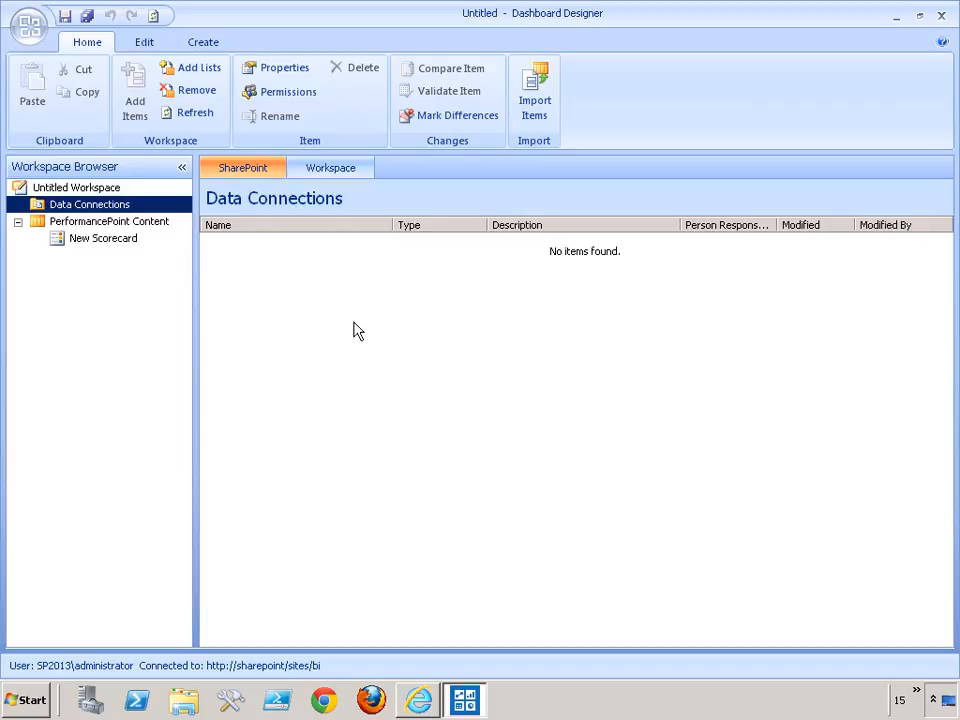
{"action": "left_click", "coordinate": [203, 42]}
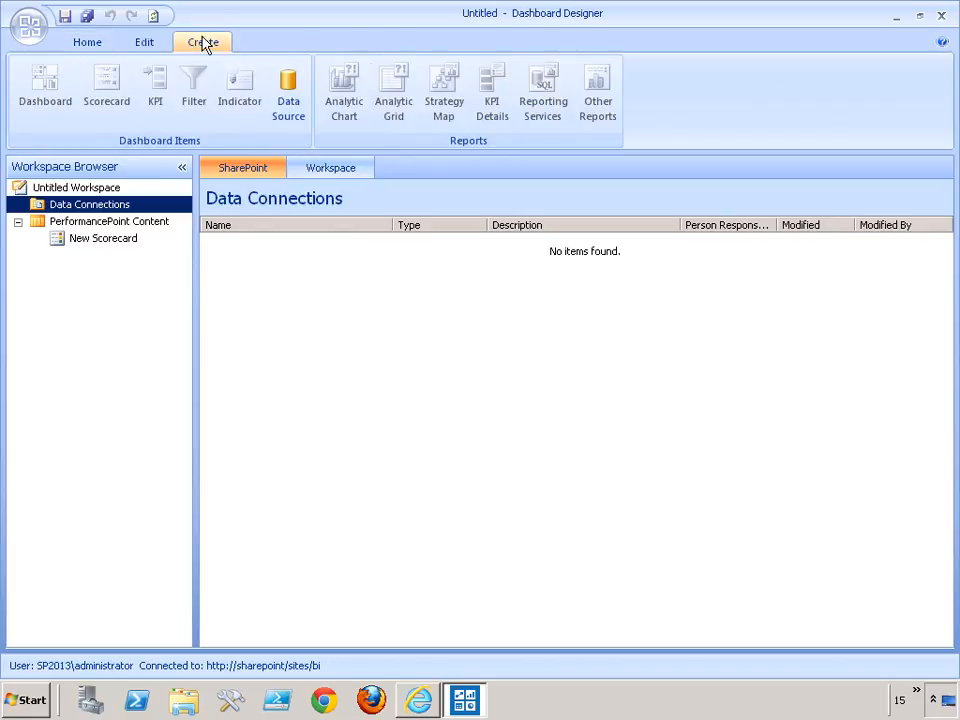
{"action": "left_click", "coordinate": [288, 94]}
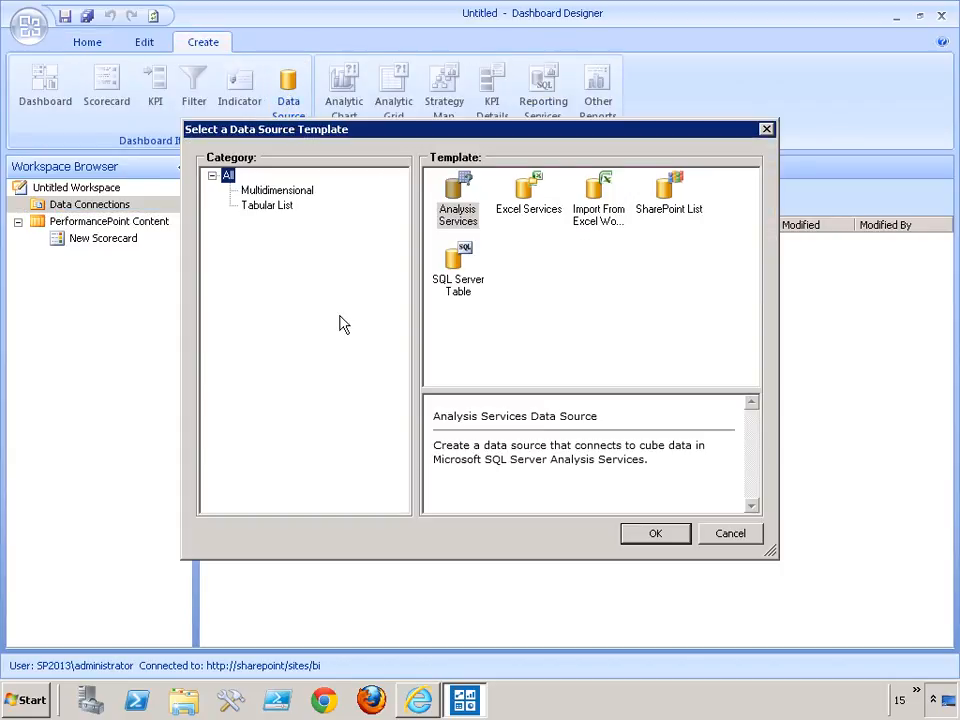
{"action": "left_click", "coordinate": [666, 209]}
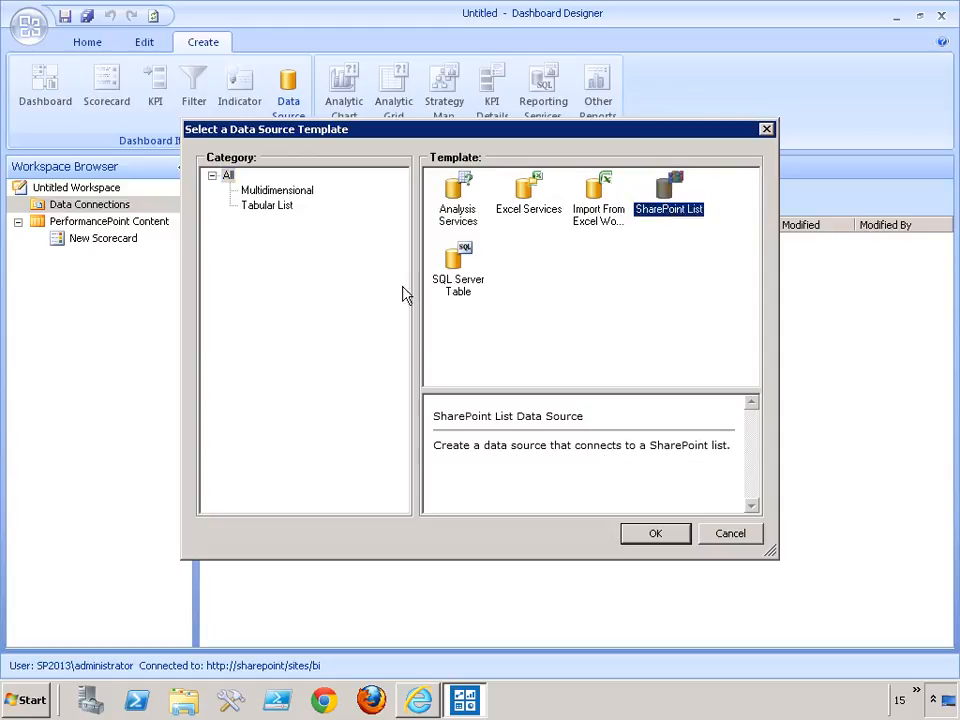
{"action": "left_click", "coordinate": [272, 210]}
{"action": "left_click", "coordinate": [600, 192]}
{"action": "left_click", "coordinate": [641, 540]}
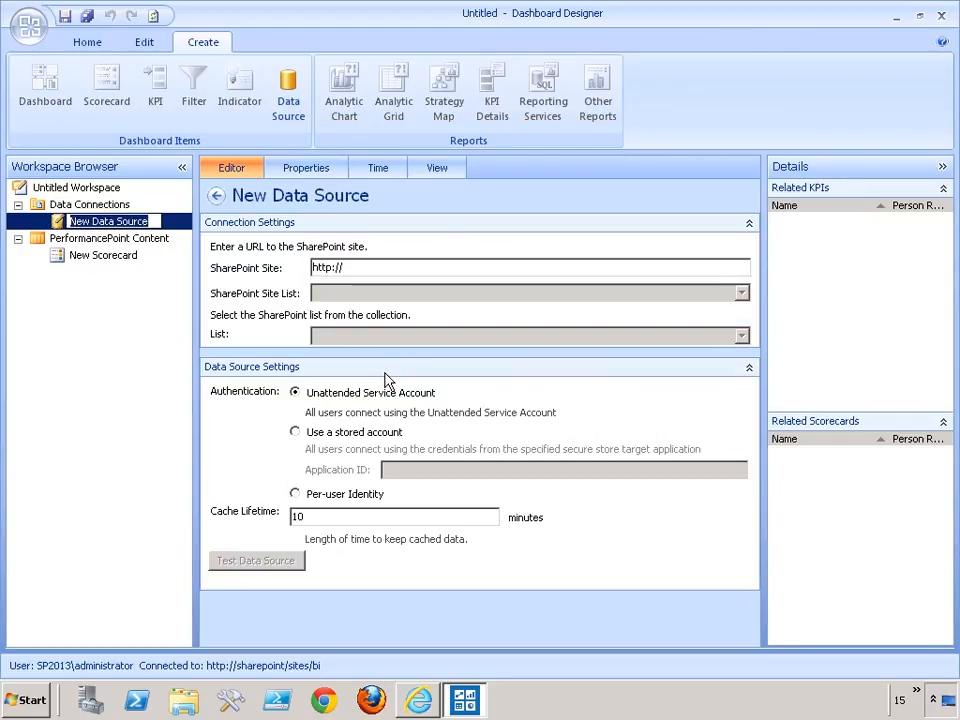
{"action": "left_click", "coordinate": [366, 264]}
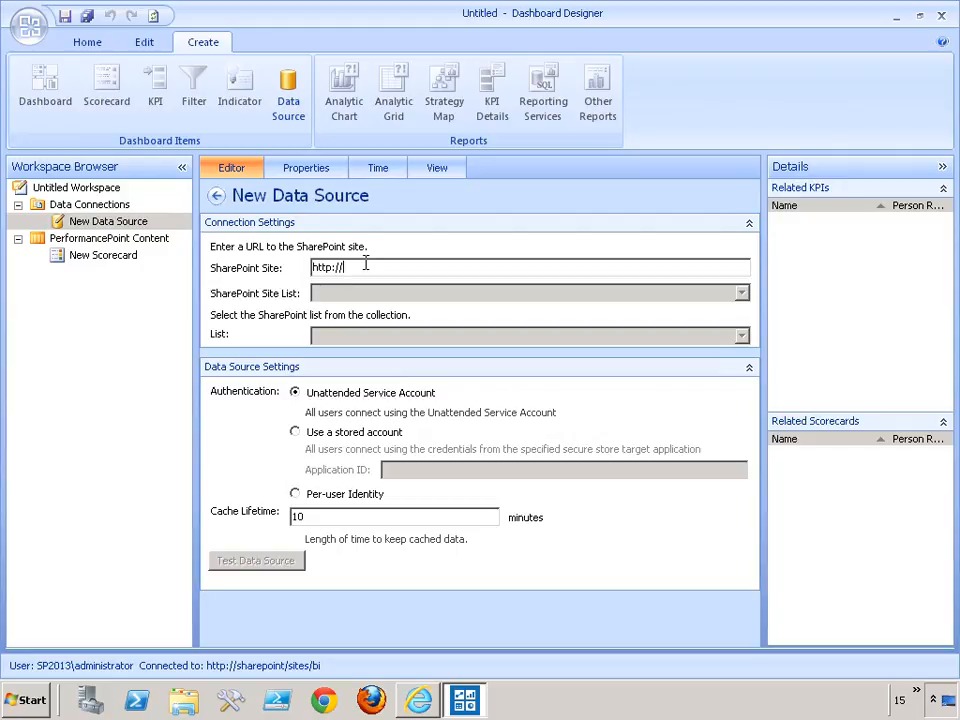
{"action": "type", "text": "sharepoint"}
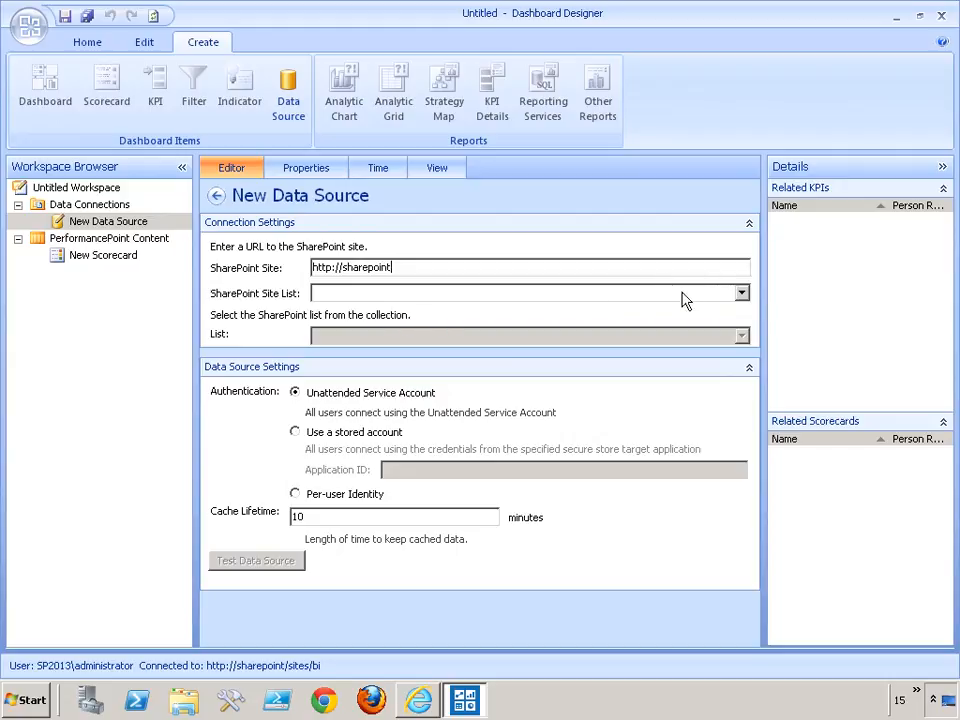
{"action": "left_click", "coordinate": [741, 293]}
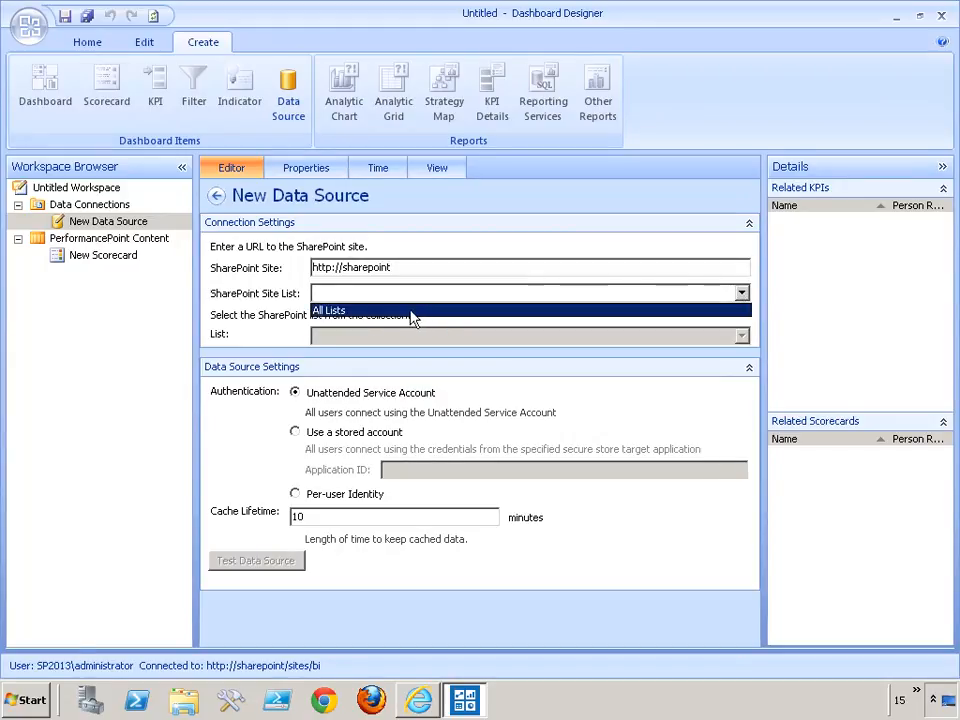
{"action": "left_click", "coordinate": [375, 312]}
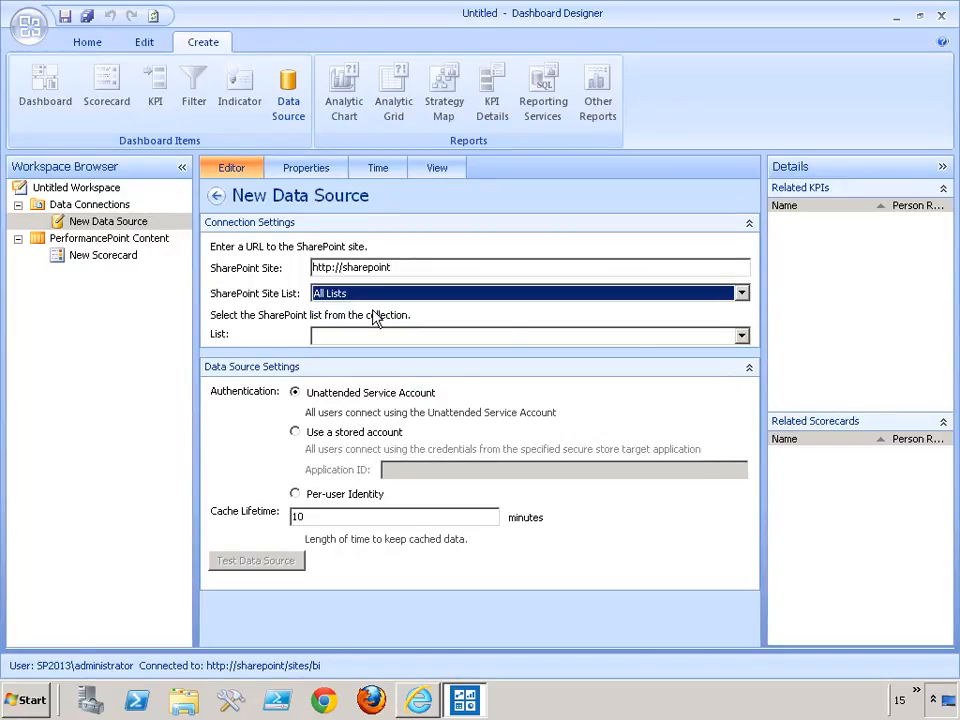
{"action": "left_click", "coordinate": [742, 337]}
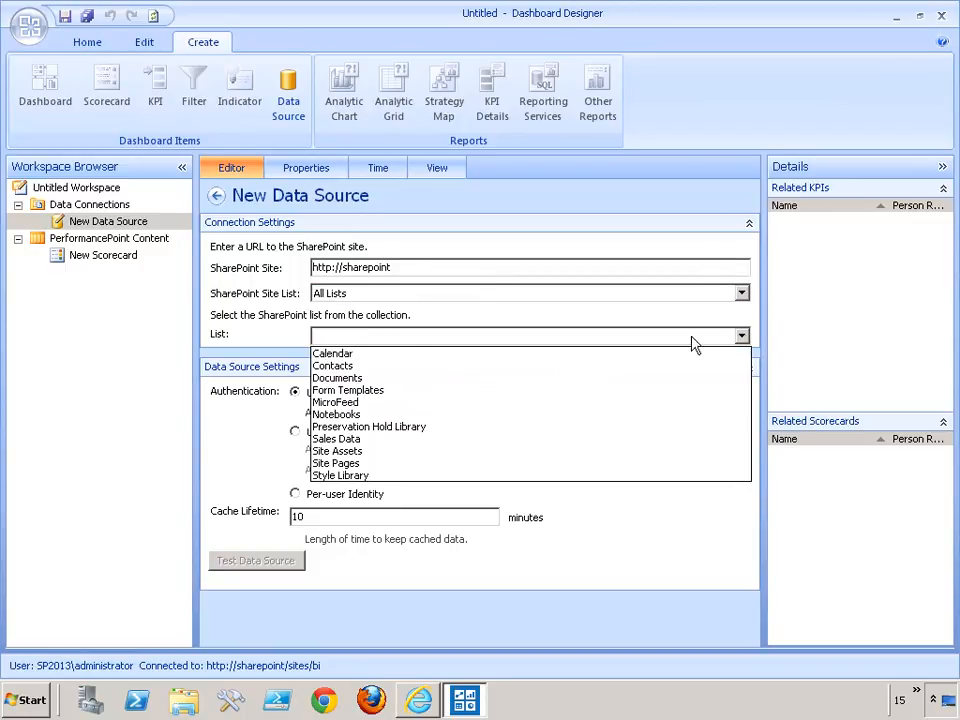
{"action": "left_click", "coordinate": [372, 443]}
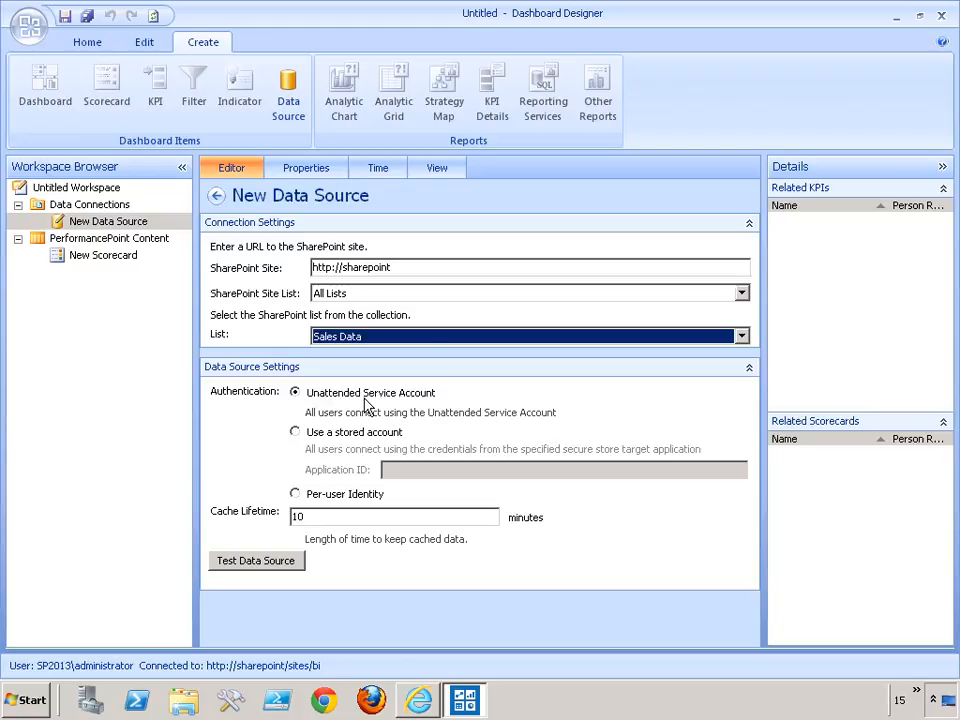
{"action": "left_click", "coordinate": [256, 561]}
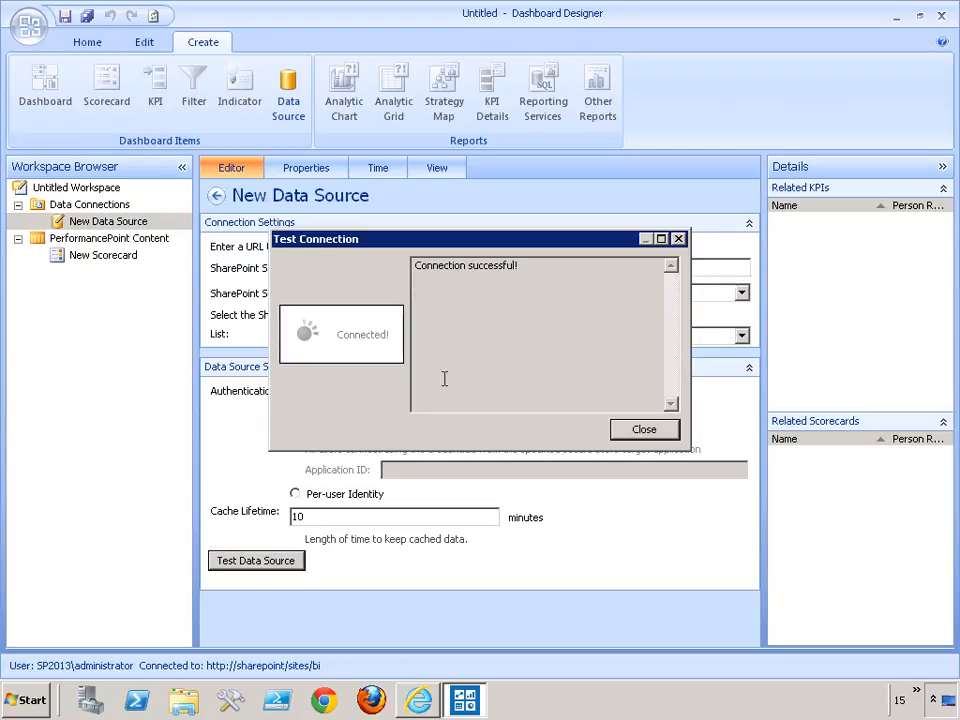
{"action": "left_click", "coordinate": [650, 436]}
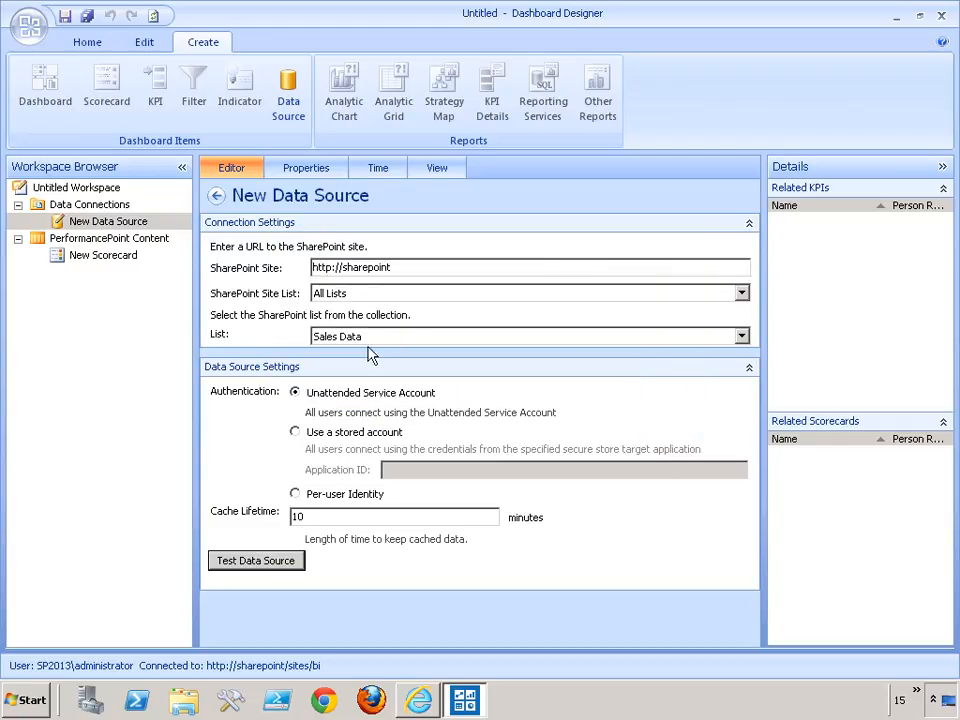
Delete the blank New Scorecard from PerformancePoint Content.
{"action": "left_click", "coordinate": [101, 257]}
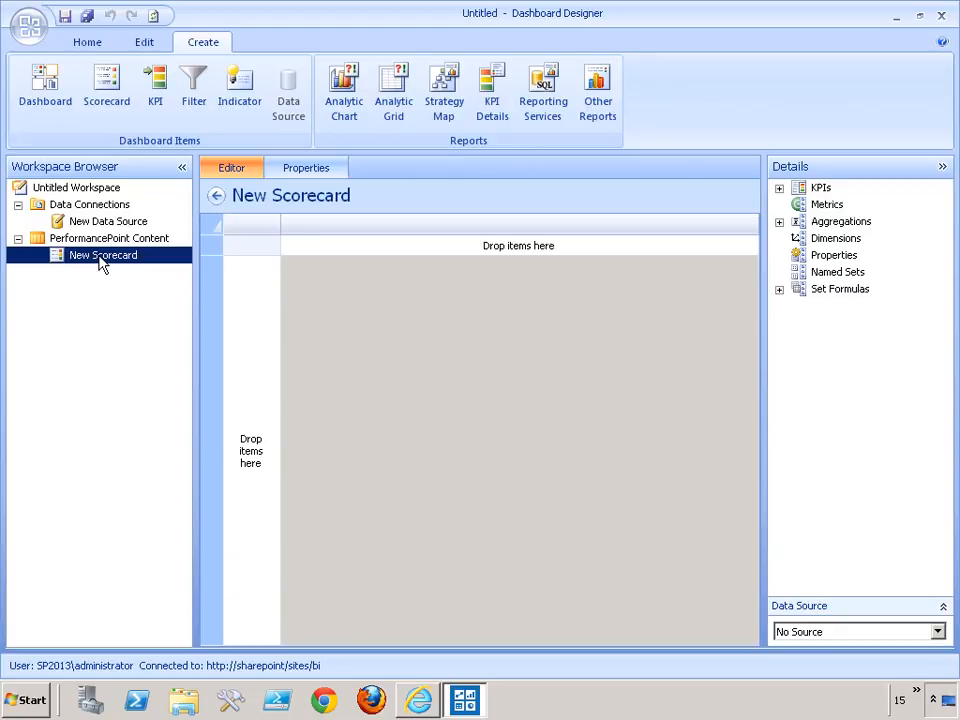
{"action": "key", "text": "Delete"}
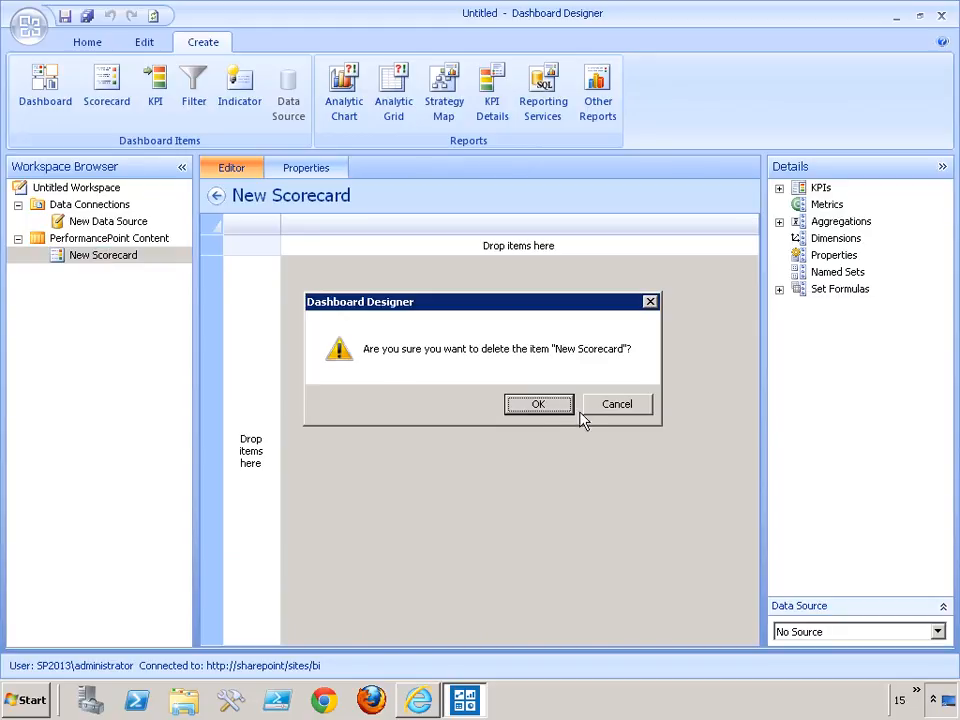
{"action": "left_click", "coordinate": [553, 402]}
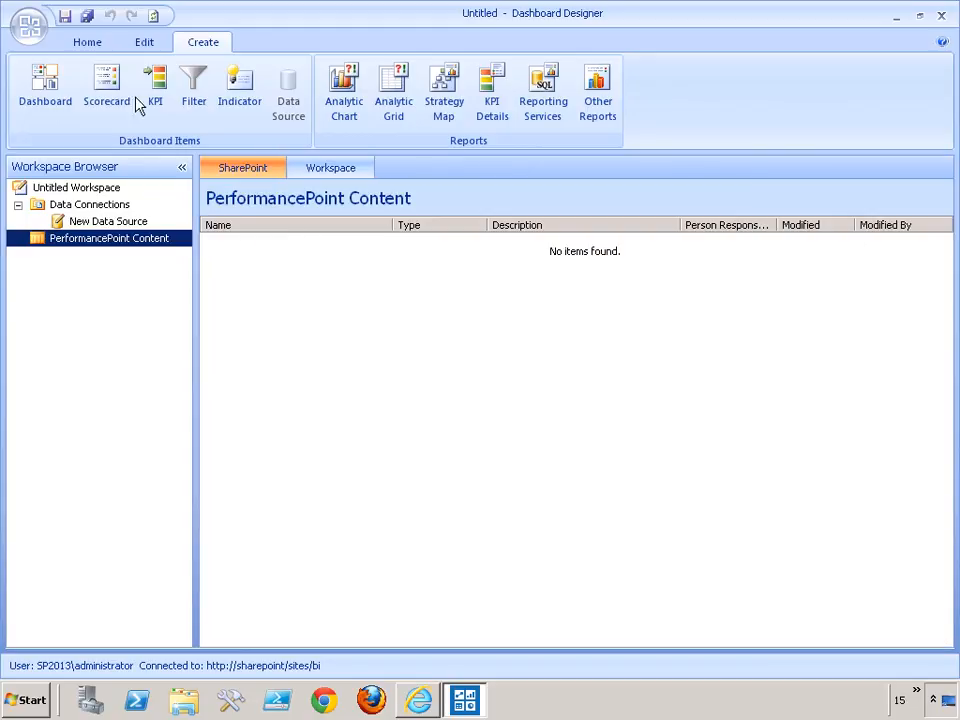
Start a new scorecard from the Tabular category's SharePoint List template, keeping the wizard option enabled.
{"action": "left_click", "coordinate": [110, 95]}
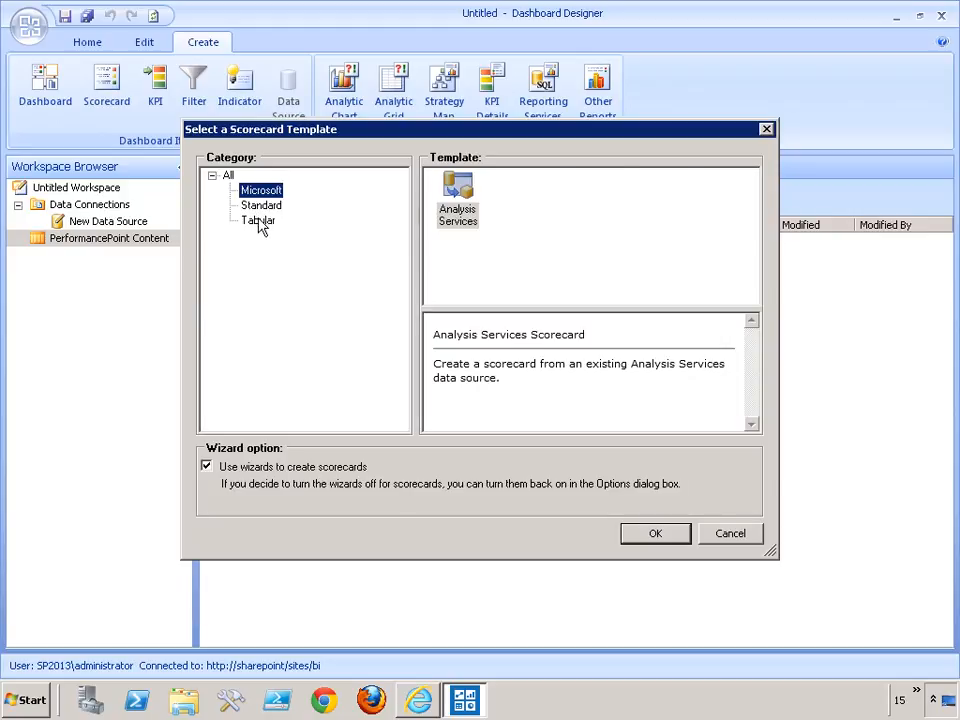
{"action": "left_click", "coordinate": [258, 221]}
{"action": "left_click", "coordinate": [601, 192]}
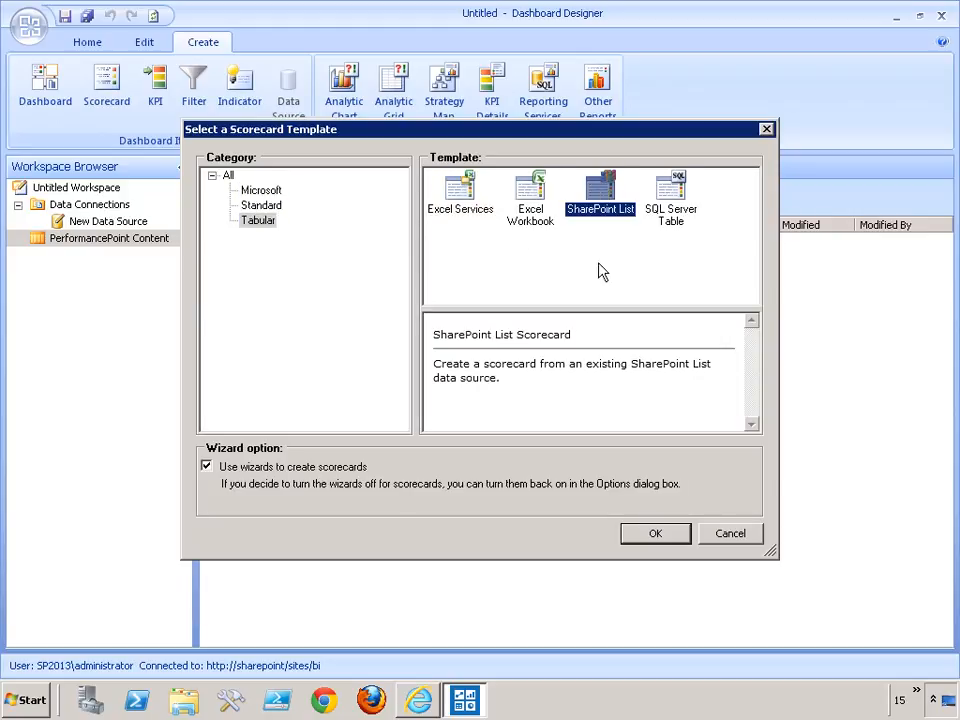
{"action": "left_click", "coordinate": [655, 537]}
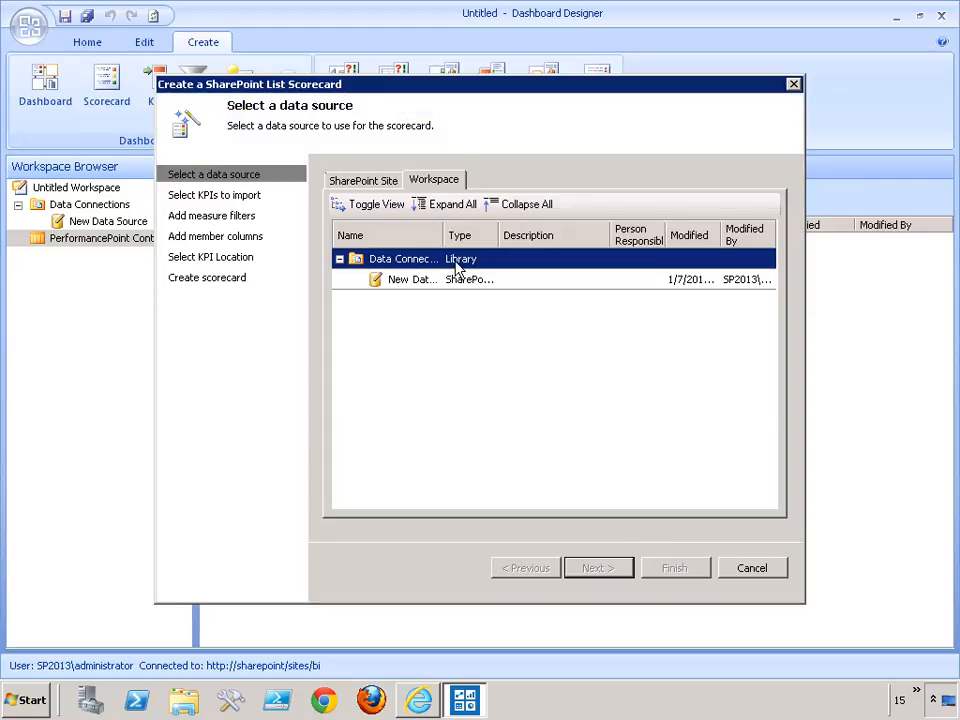
Choose the workspace's New Data Source for the scorecard and add a KPI to import.
{"action": "left_click", "coordinate": [412, 282]}
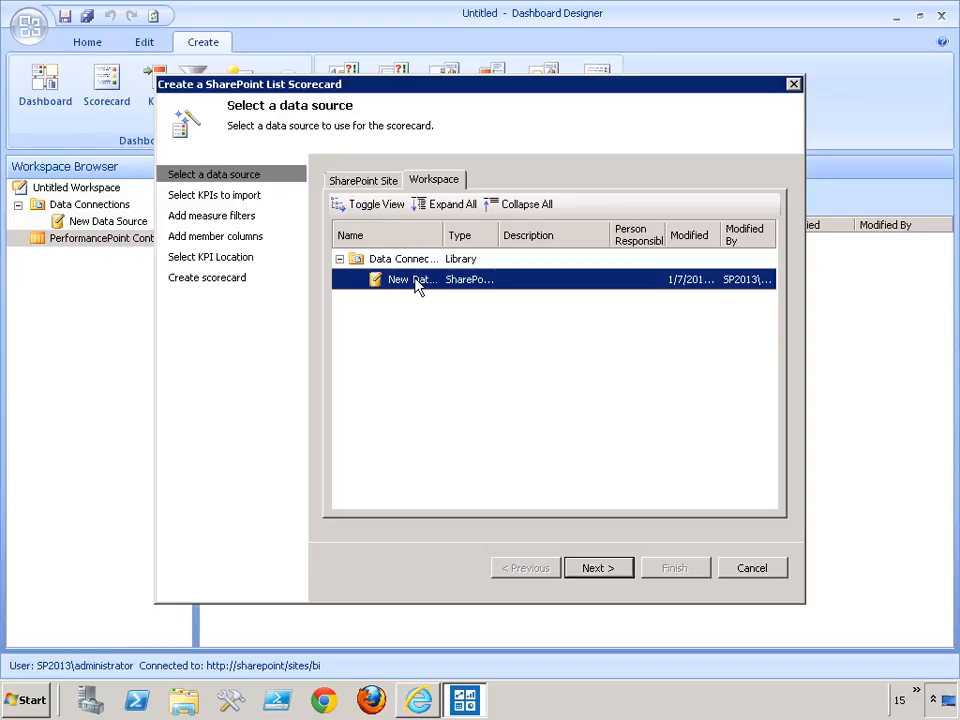
{"action": "left_click", "coordinate": [604, 569]}
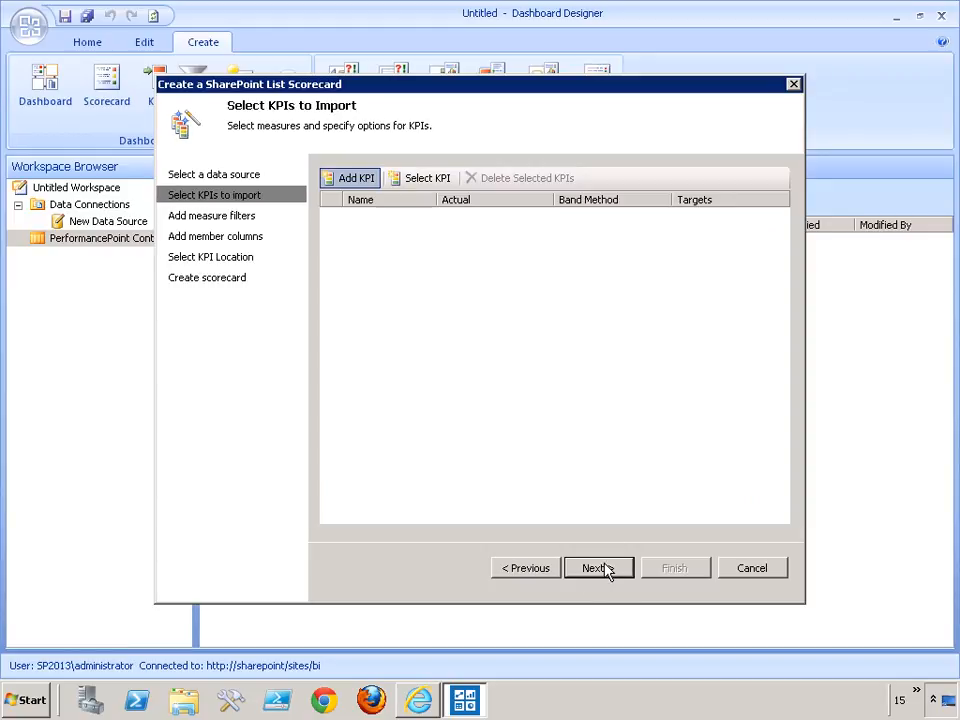
{"action": "left_click", "coordinate": [360, 180]}
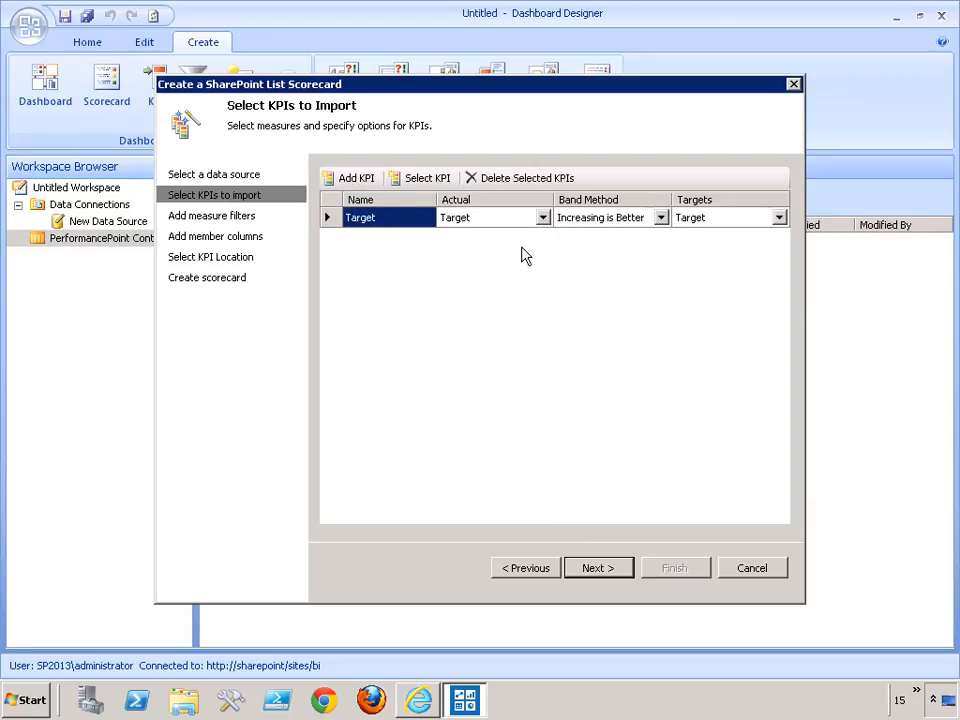
Switch to Internet Explorer, examine the Sales Data list's Target and Actual columns on the SharePoint site, and return to Dashboard Designer.
{"action": "left_click", "coordinate": [418, 702]}
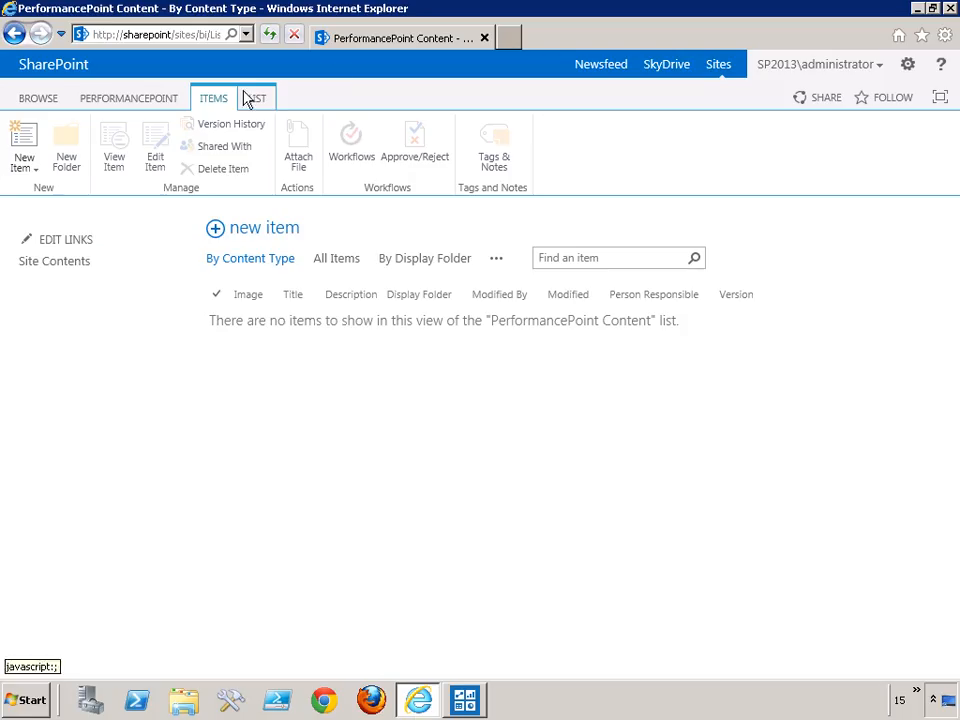
{"action": "left_click", "coordinate": [510, 38]}
{"action": "type", "text": "sharepoint/"}
{"action": "key", "text": "Return"}
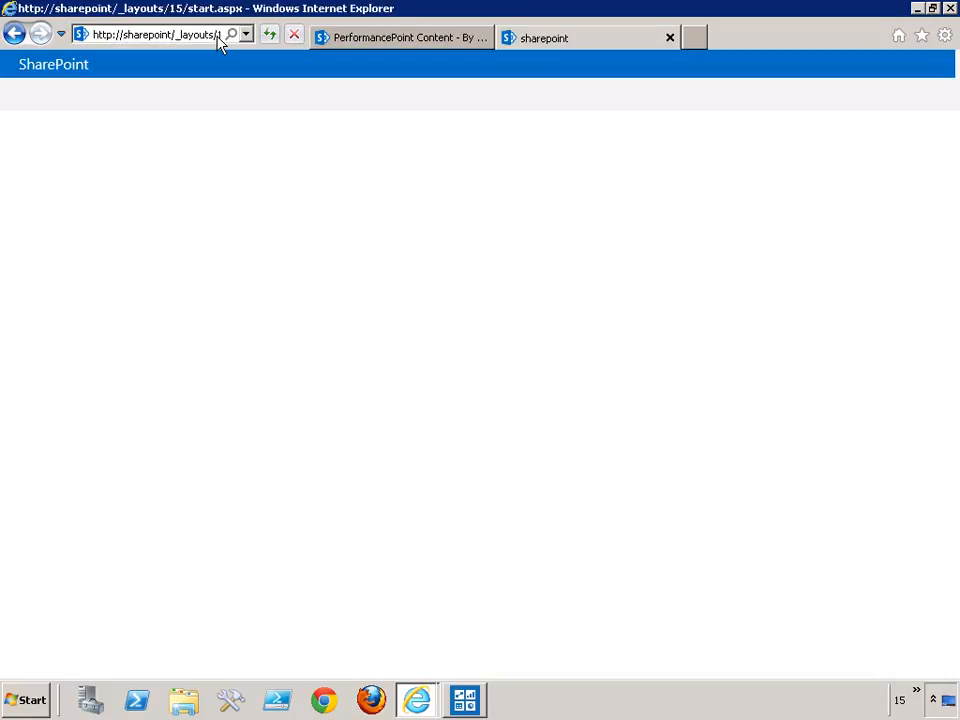
{"action": "left_click", "coordinate": [50, 384]}
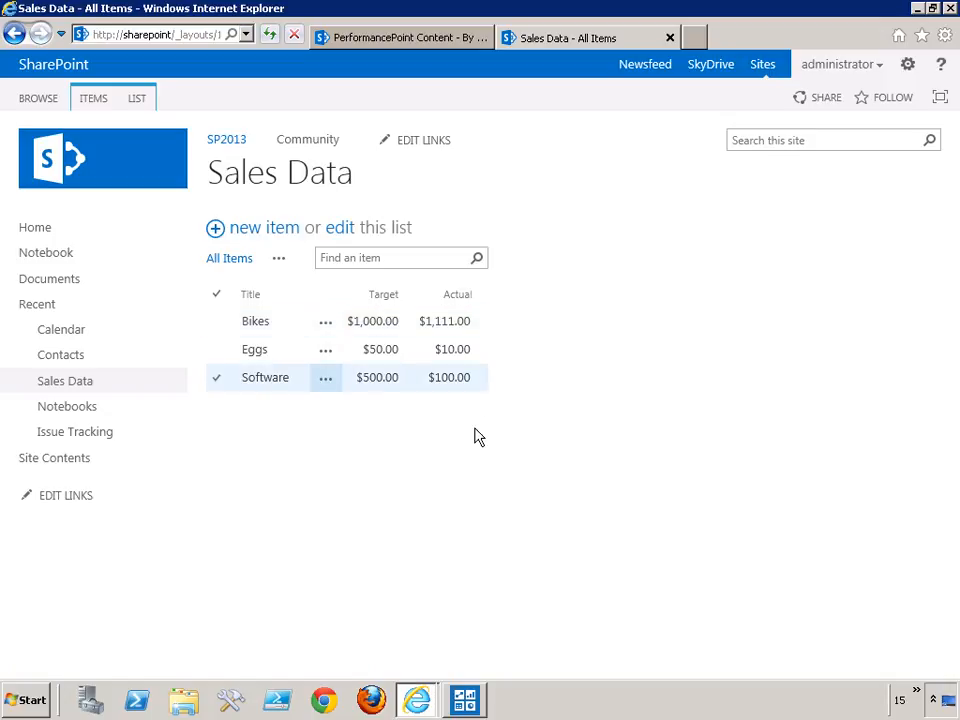
{"action": "left_click", "coordinate": [418, 40]}
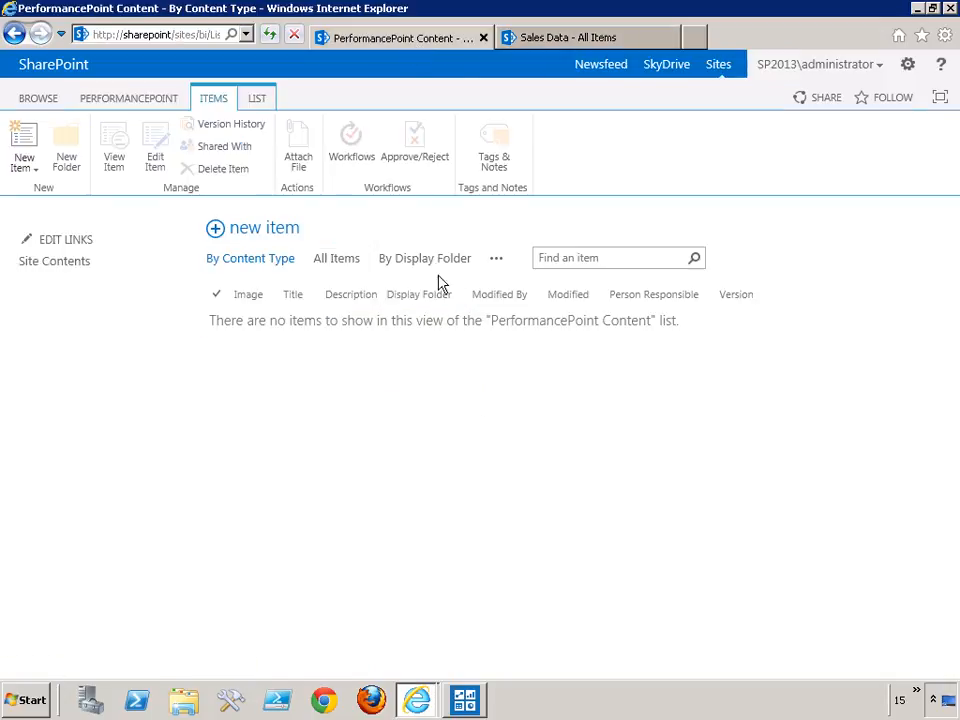
{"action": "left_click", "coordinate": [461, 694]}
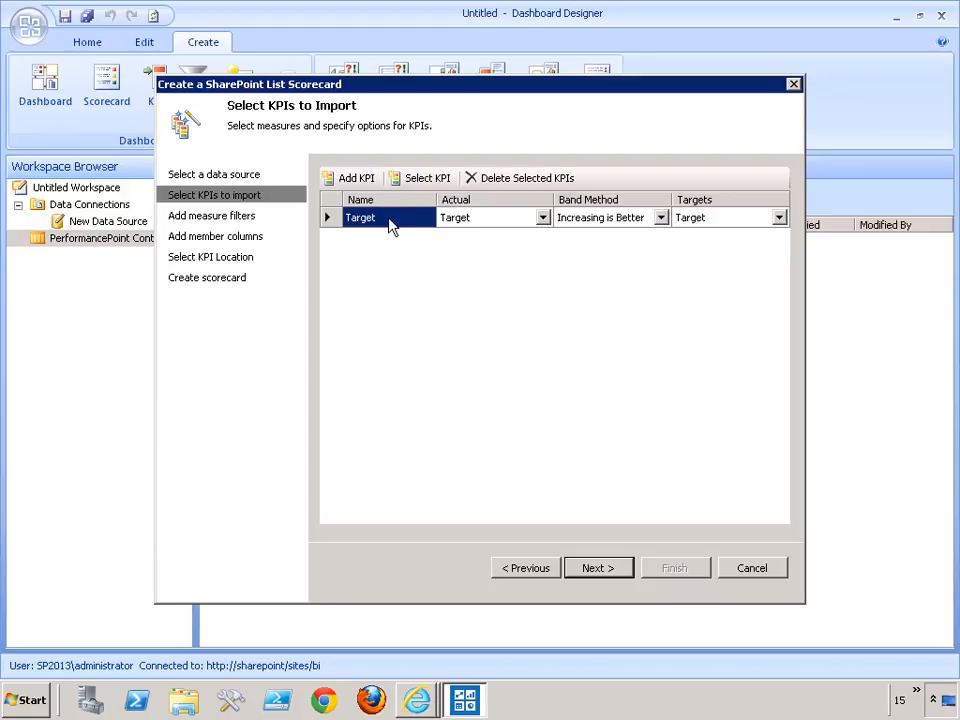
Set the KPI's actual measure to Actual and finish the scorecard without member columns, creating the KPIs in PerformancePoint Content.
{"action": "left_click", "coordinate": [544, 218]}
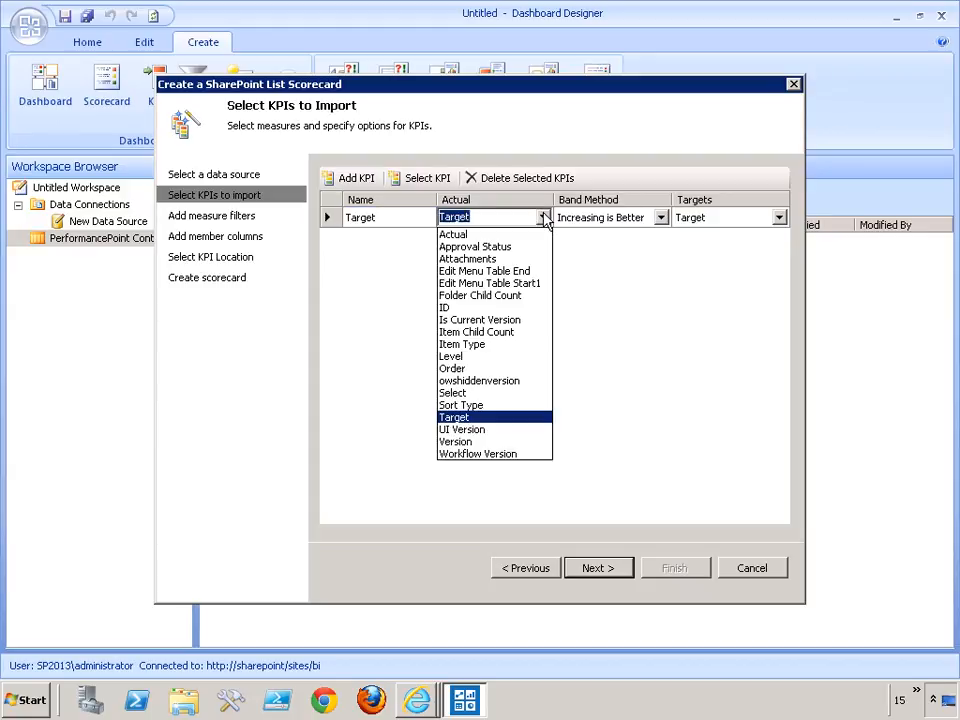
{"action": "left_click", "coordinate": [463, 235]}
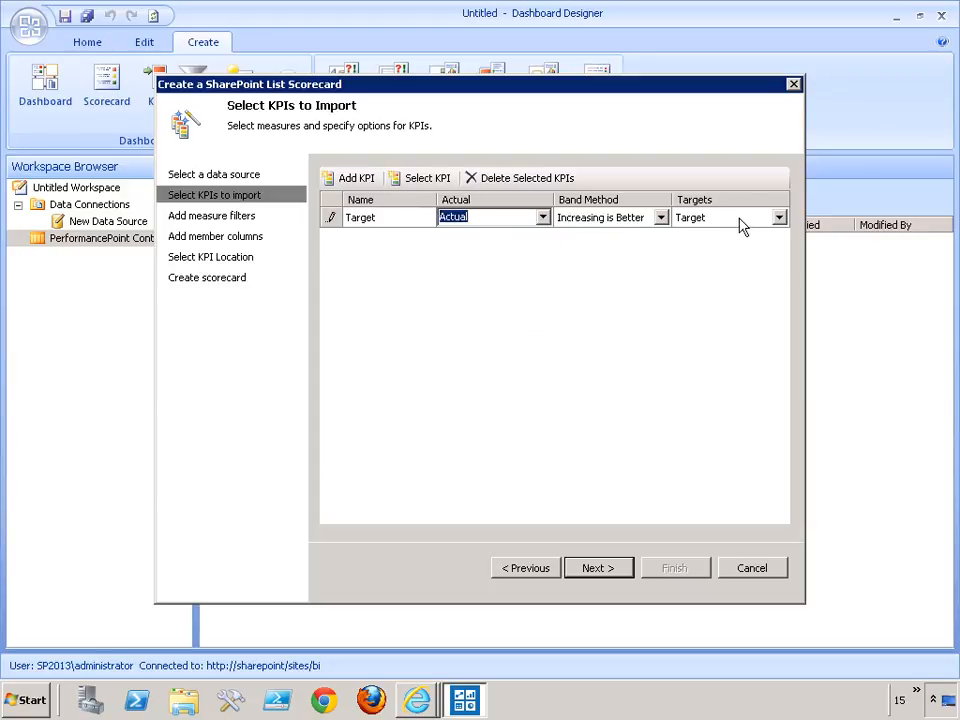
{"action": "left_click", "coordinate": [607, 567]}
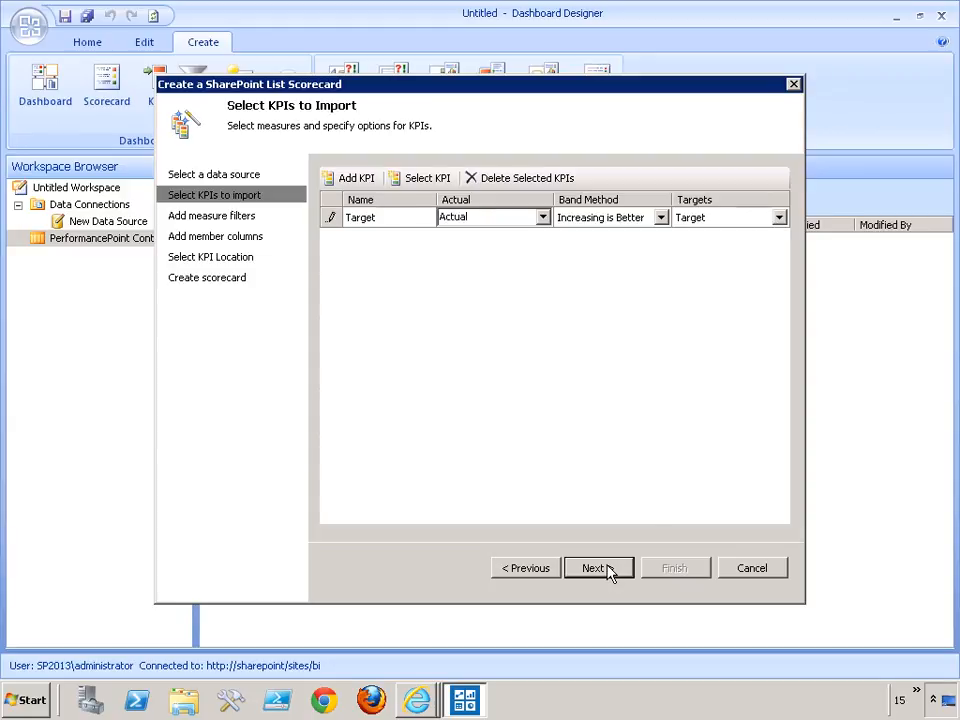
{"action": "left_click", "coordinate": [606, 569]}
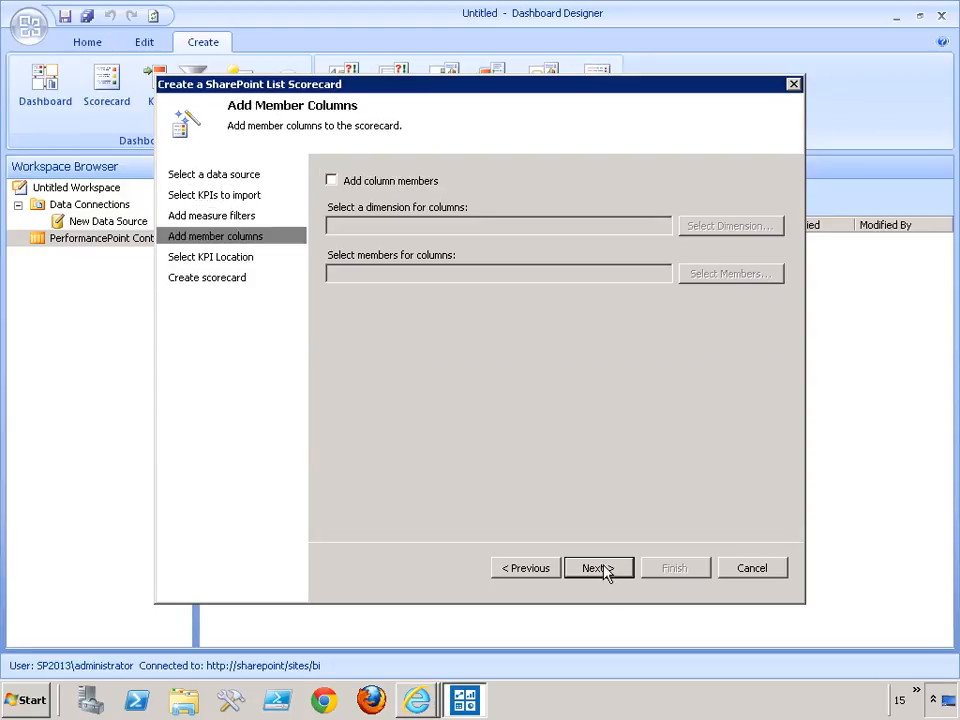
{"action": "left_click", "coordinate": [604, 569]}
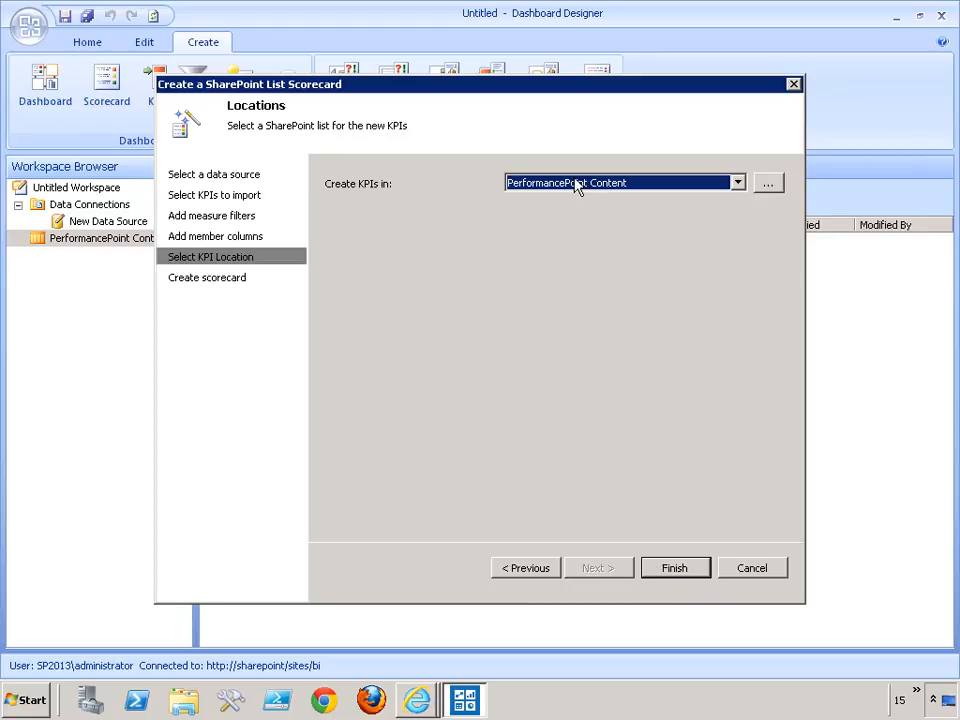
{"action": "left_click", "coordinate": [675, 568]}
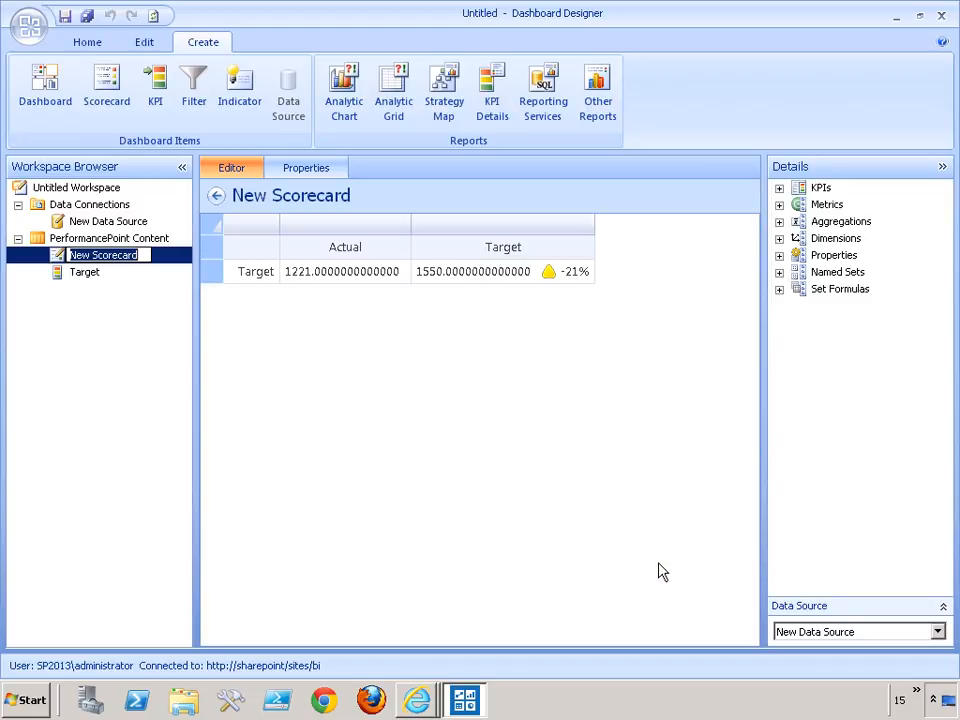
Open the Target KPI and set the number format of its Actual row to Currency with zero decimals.
{"action": "left_click", "coordinate": [356, 276]}
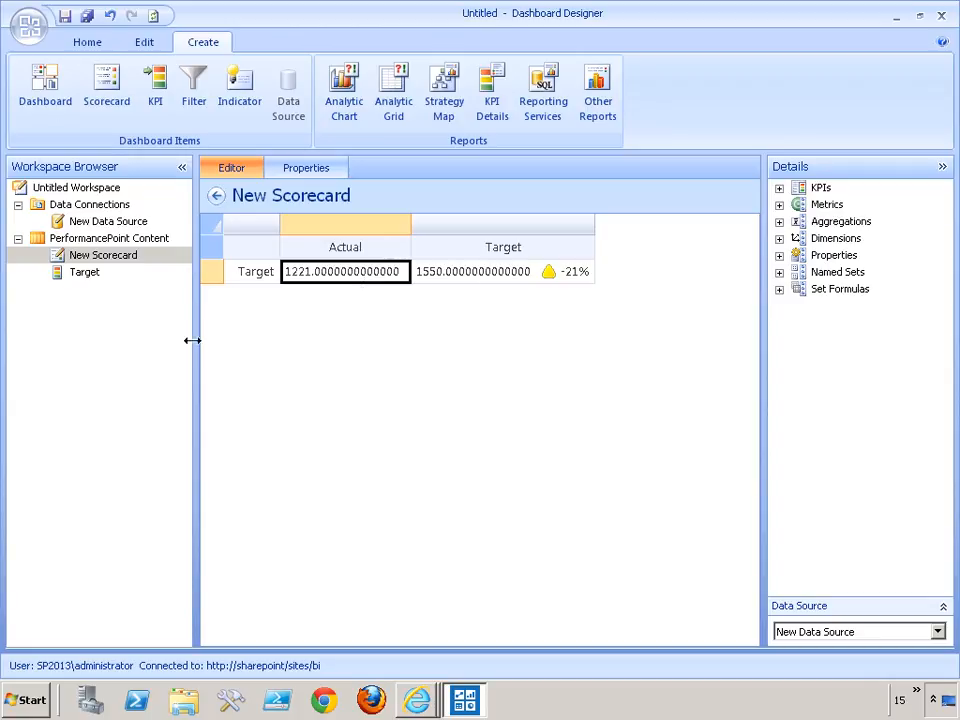
{"action": "left_click", "coordinate": [82, 274]}
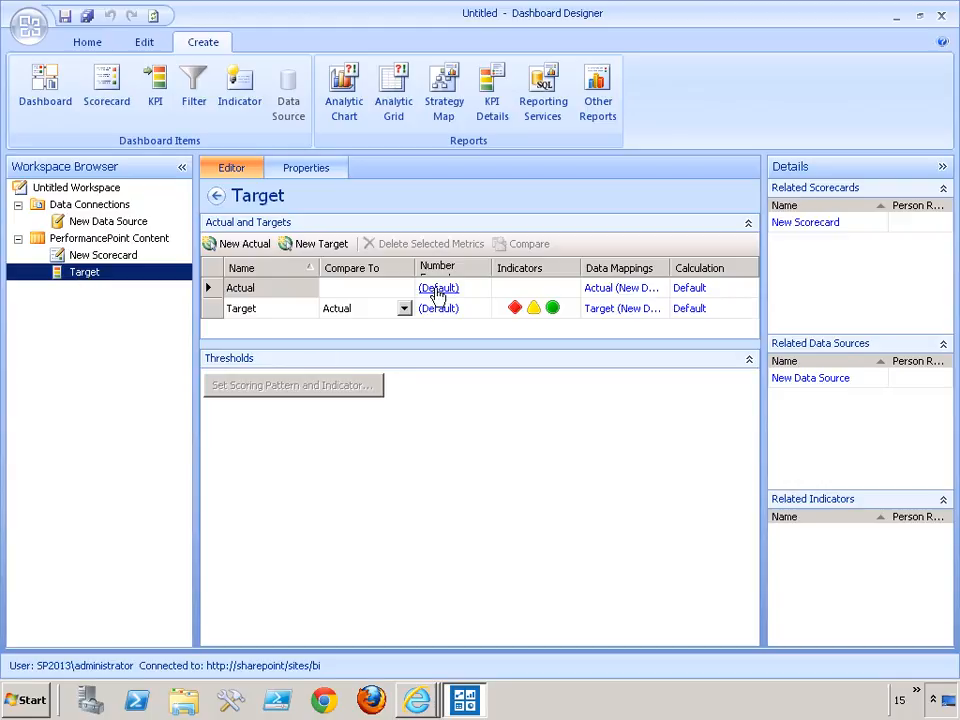
{"action": "left_click", "coordinate": [437, 290]}
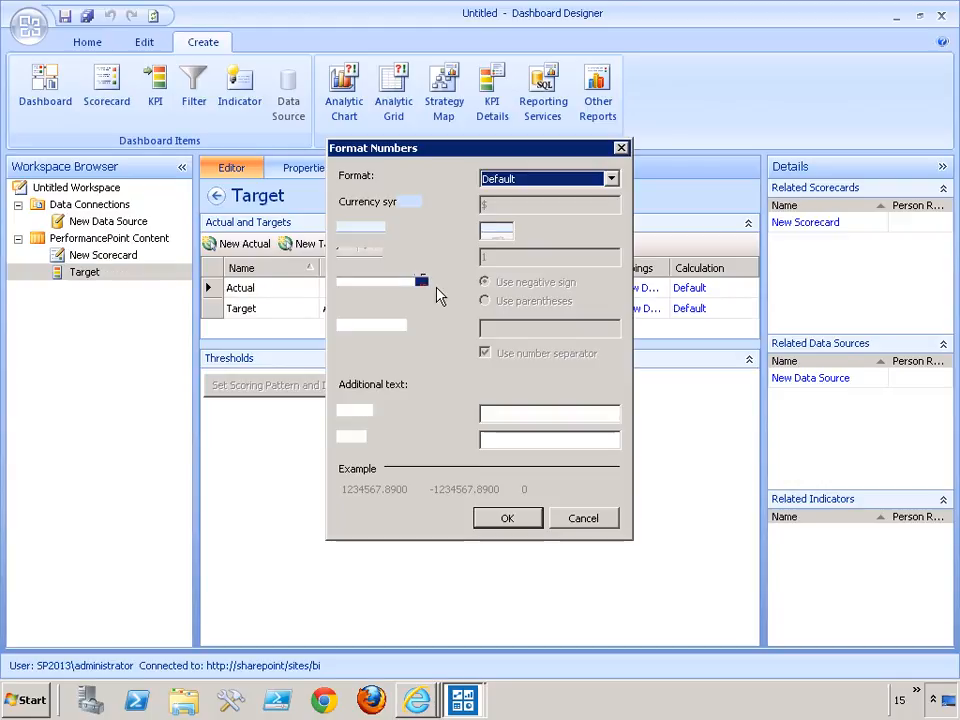
{"action": "left_click", "coordinate": [551, 179]}
{"action": "left_click", "coordinate": [500, 221]}
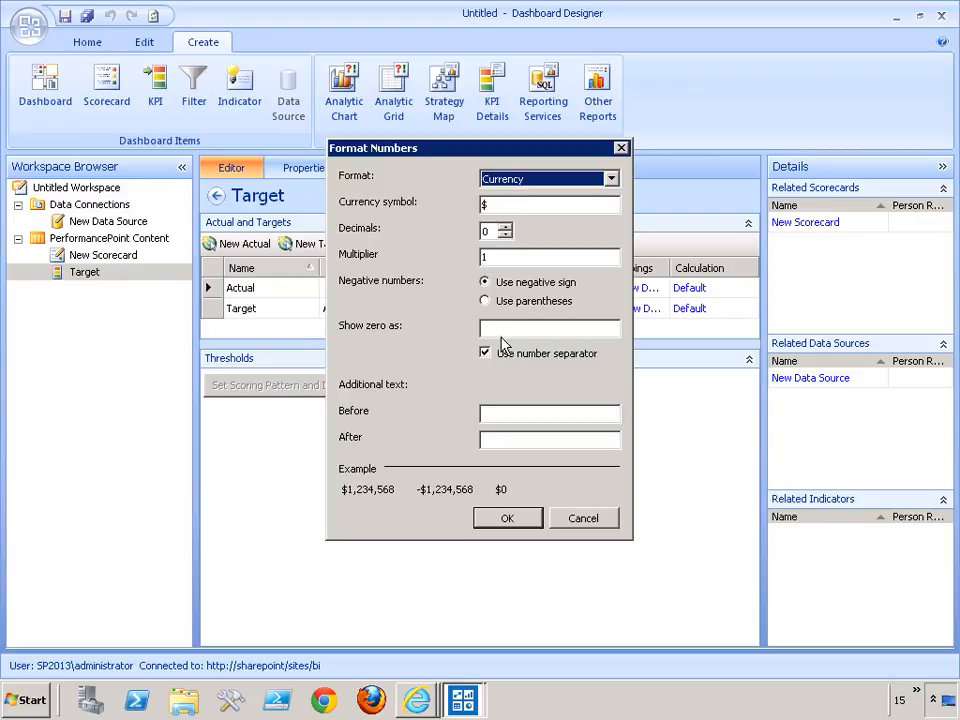
{"action": "left_click", "coordinate": [505, 520]}
Set the number format of the KPI's Target row to Currency with the $ symbol.
{"action": "left_click", "coordinate": [438, 310]}
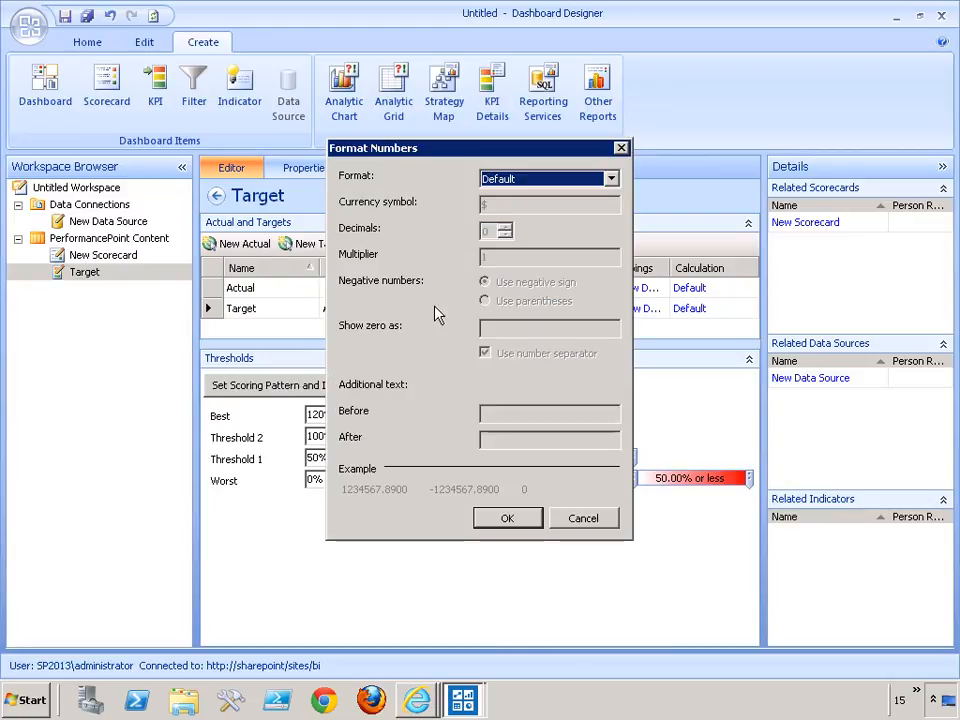
{"action": "left_click", "coordinate": [543, 181]}
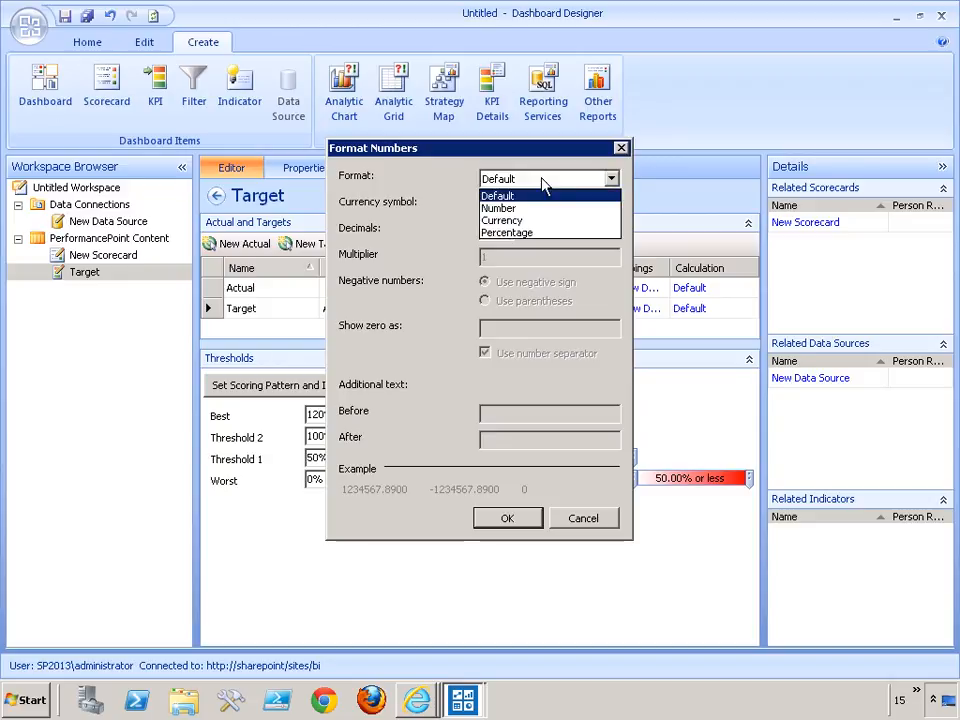
{"action": "left_click", "coordinate": [510, 221]}
{"action": "left_click", "coordinate": [507, 519]}
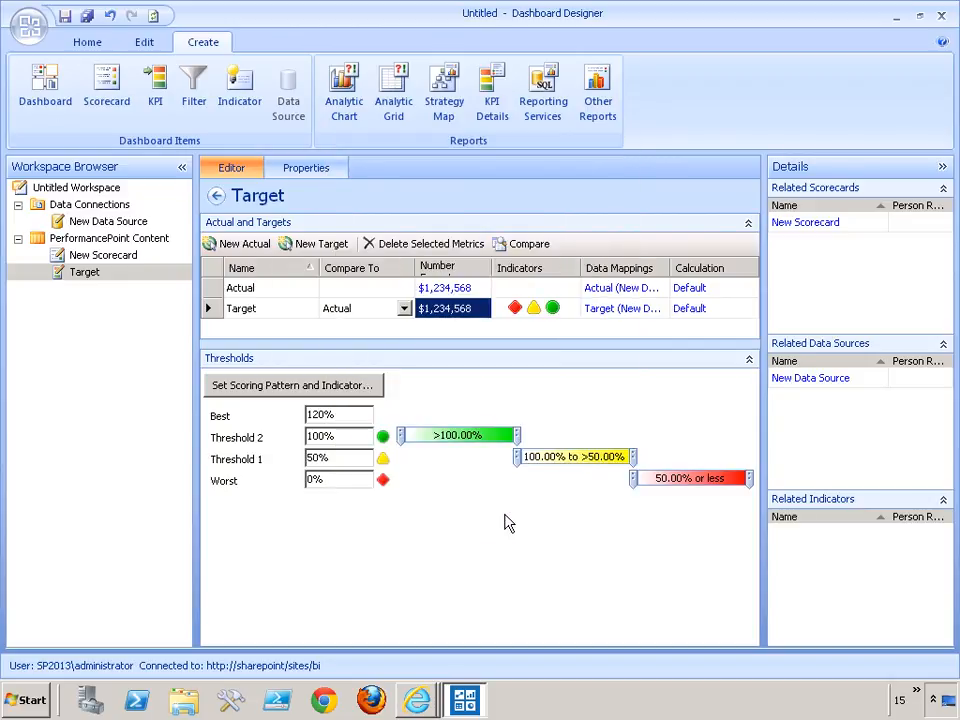
Save the Target KPI and all other workspace items without saving a workspace file.
{"action": "left_click", "coordinate": [66, 18]}
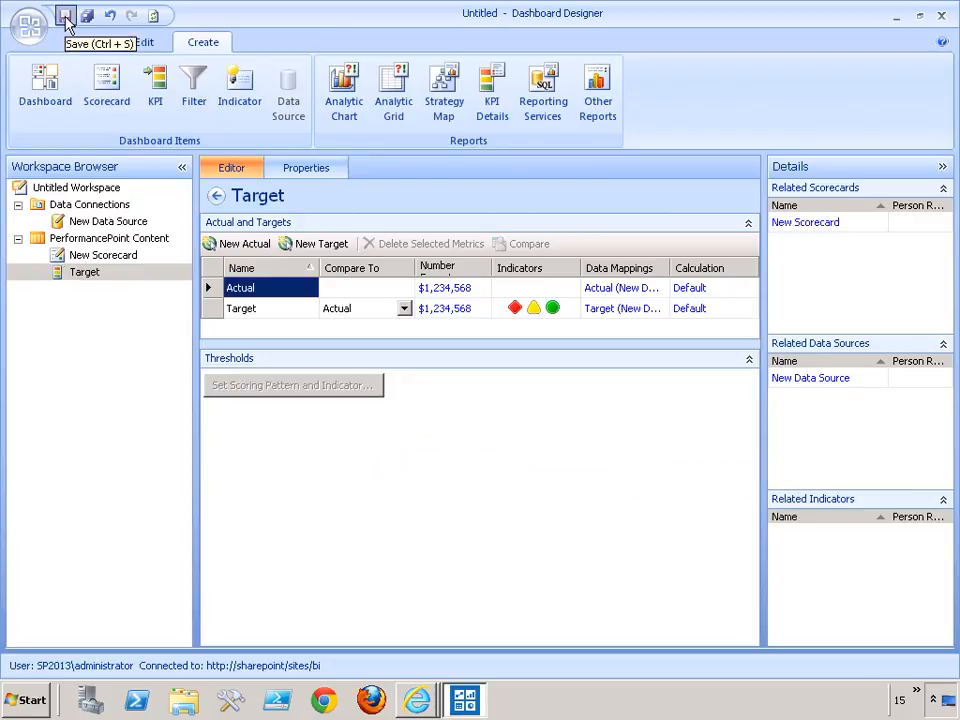
{"action": "left_click", "coordinate": [87, 16]}
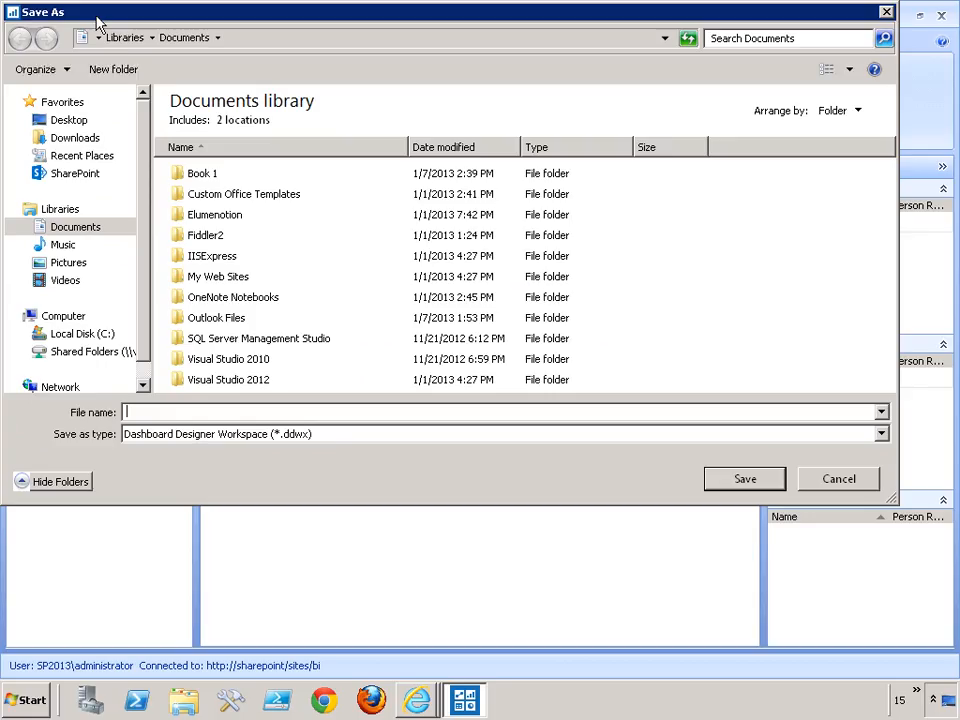
{"action": "left_click", "coordinate": [838, 481]}
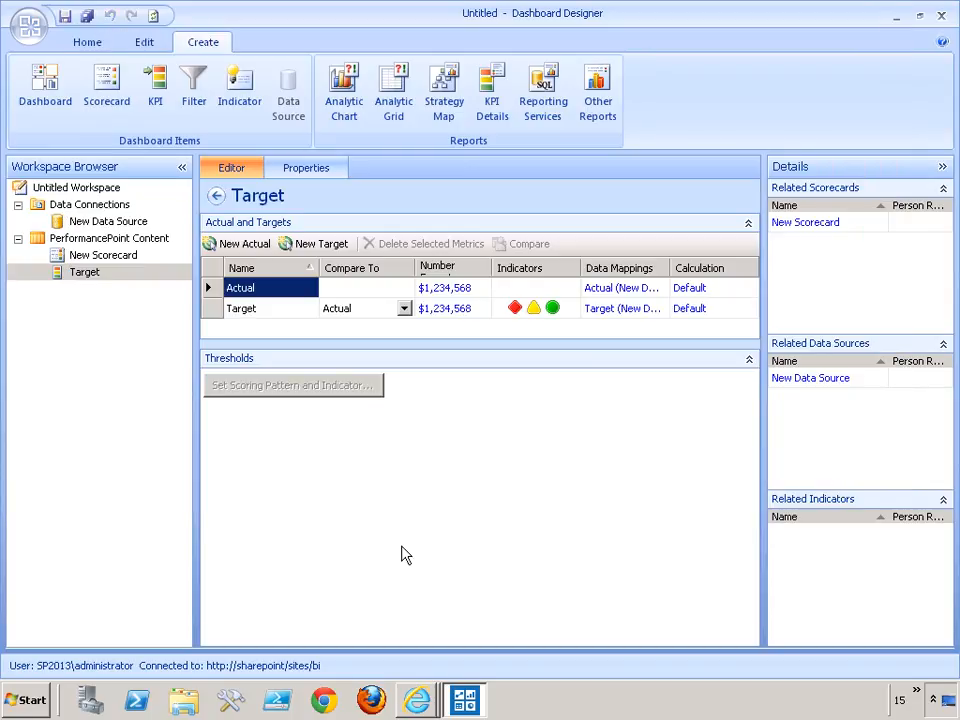
Switch to the PerformancePoint Content list in Internet Explorer and refresh it to check the saved items.
{"action": "mouse_move", "coordinate": [403, 688]}
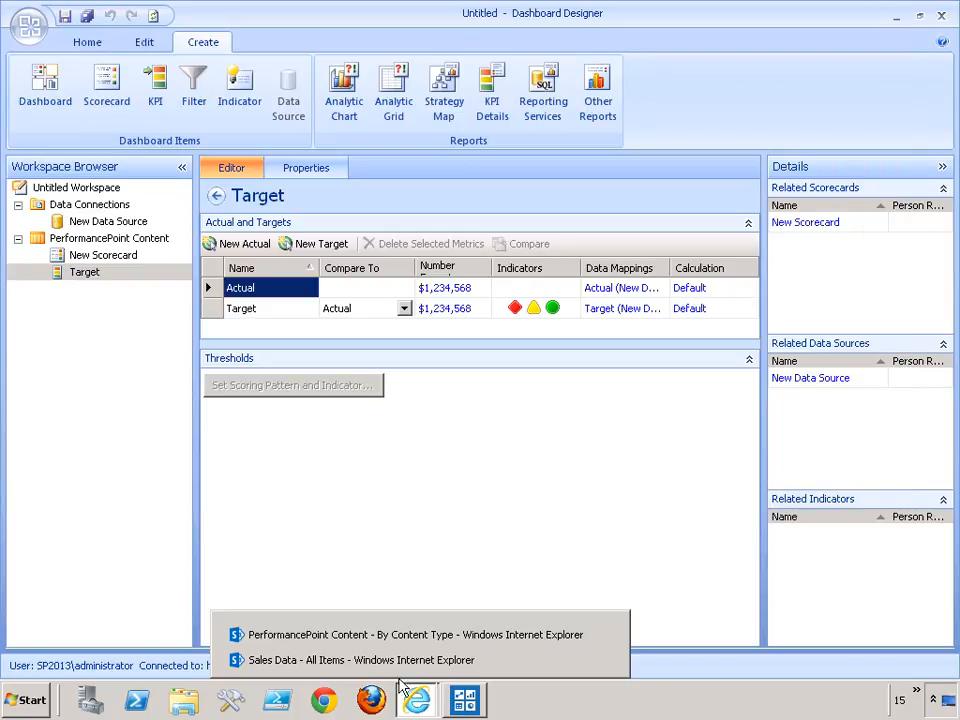
{"action": "left_click", "coordinate": [300, 635]}
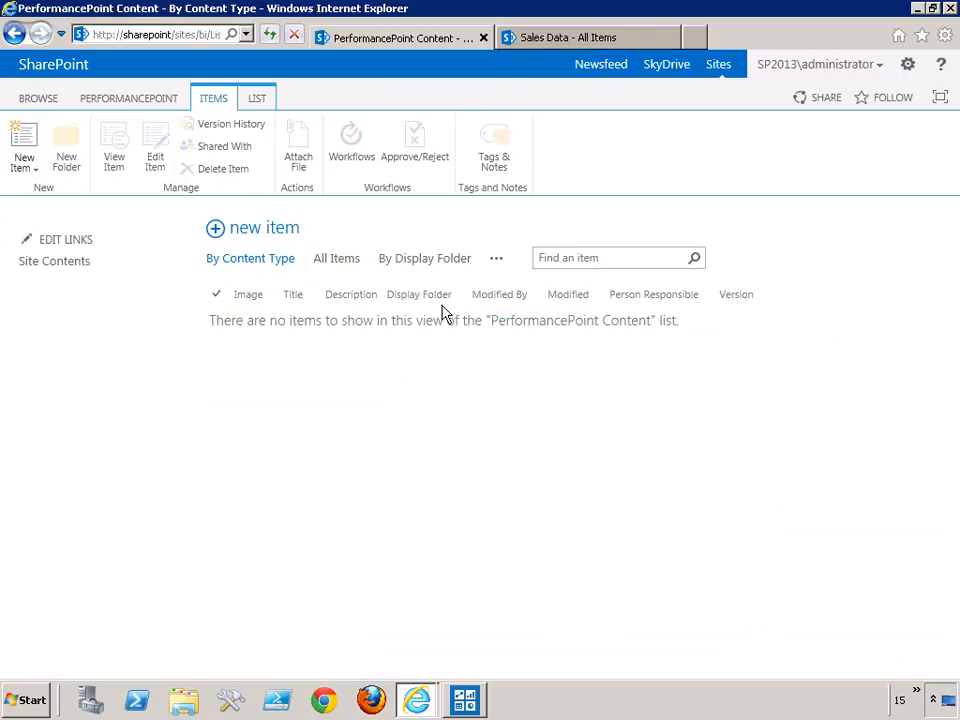
{"action": "left_click", "coordinate": [270, 35]}
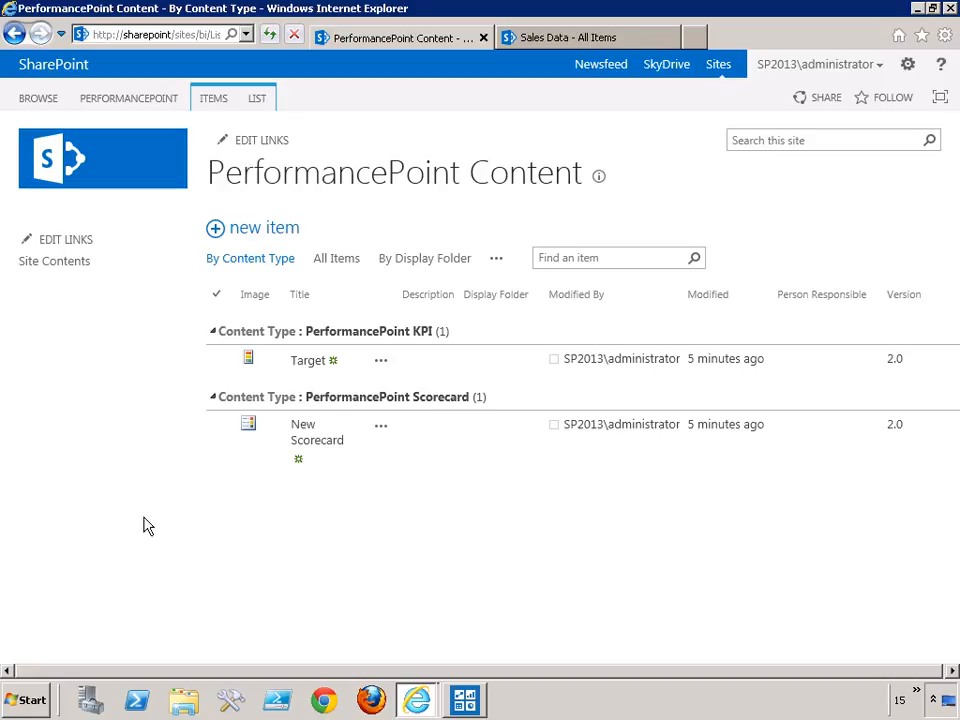
Open the Dashboards library from Site Contents and start a new Web Part Page in it.
{"action": "left_click", "coordinate": [58, 266]}
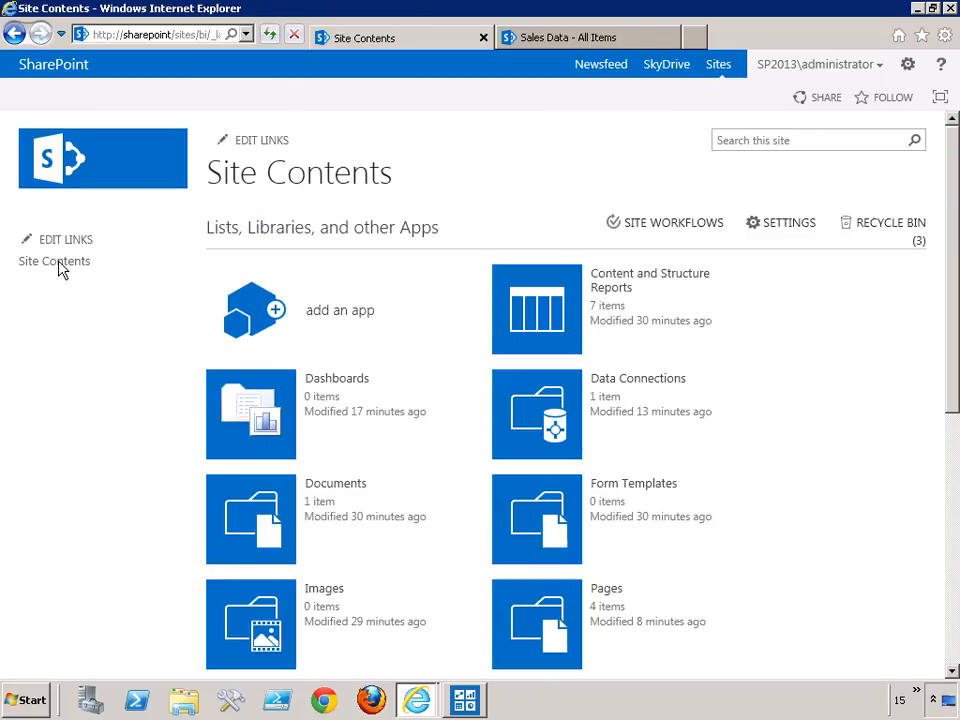
{"action": "scroll", "coordinate": [862, 411], "scroll_direction": "down", "scroll_amount": 1}
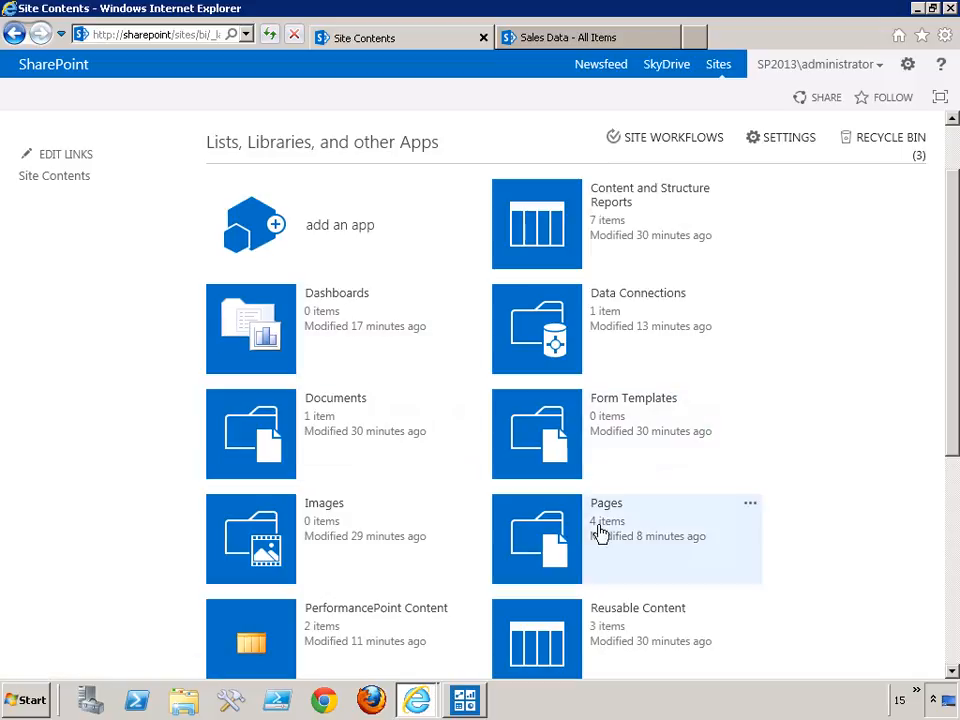
{"action": "left_click", "coordinate": [242, 324]}
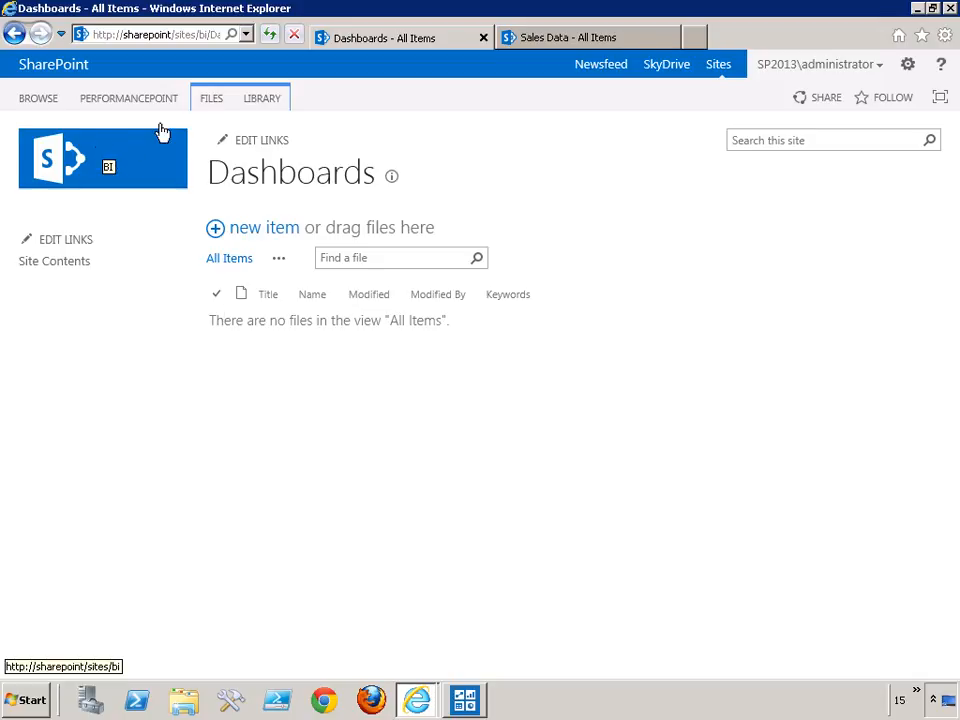
{"action": "left_click", "coordinate": [206, 102]}
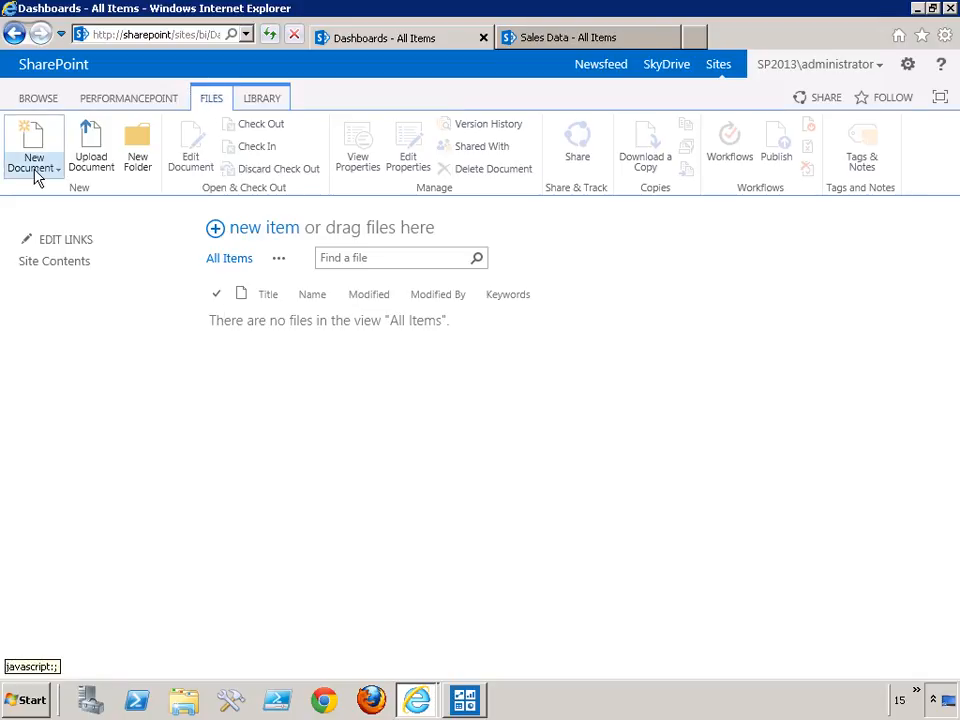
{"action": "left_click", "coordinate": [35, 170]}
{"action": "left_click", "coordinate": [68, 210]}
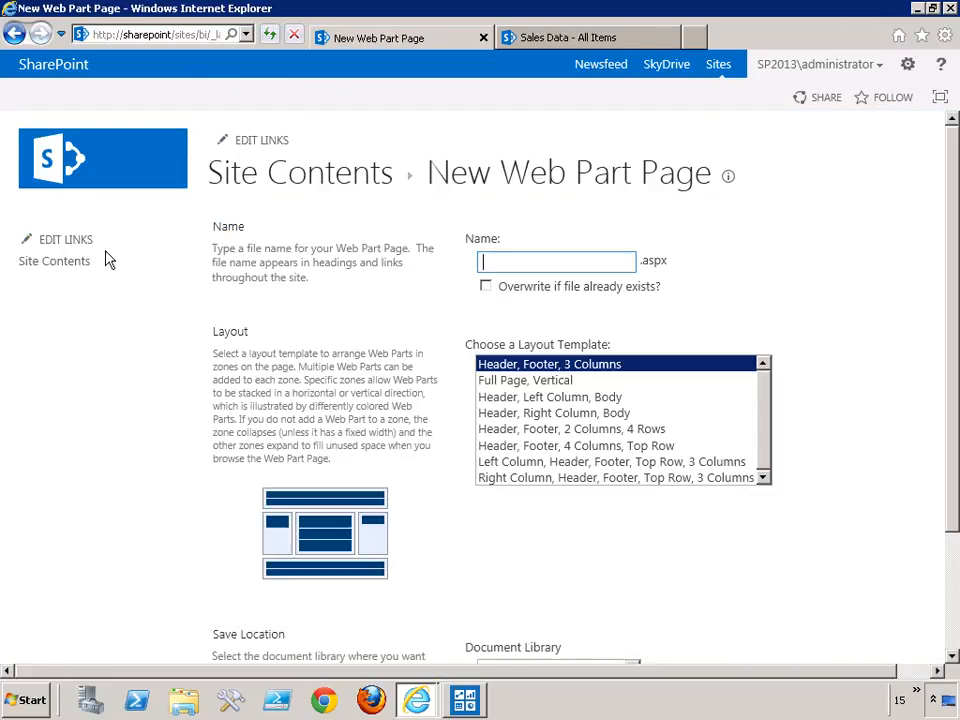
Create the Web Part Page as Sales Scorecard with the Full Page, Vertical layout in the Dashboards library.
{"action": "left_click", "coordinate": [518, 383]}
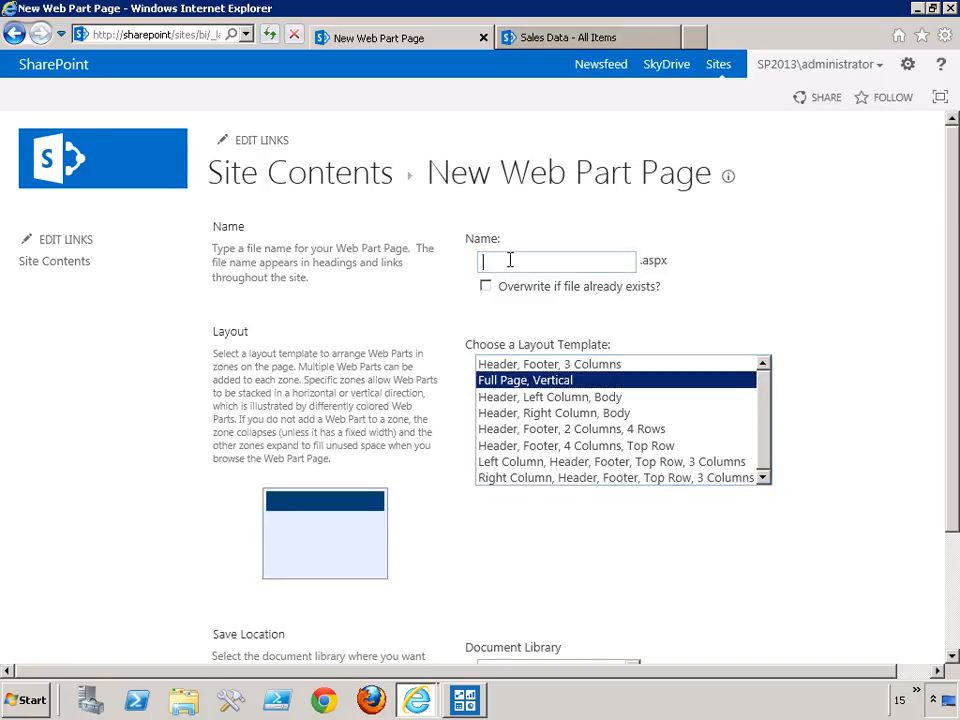
{"action": "left_click", "coordinate": [510, 260]}
{"action": "type", "text": "Sa"}
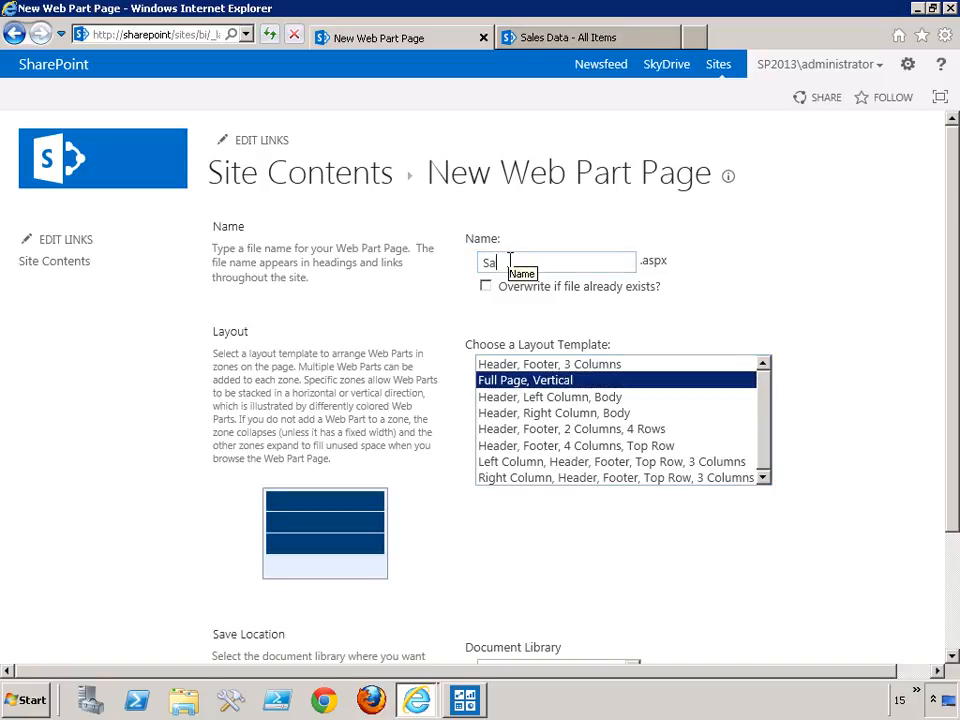
{"action": "type", "text": "les Sco"}
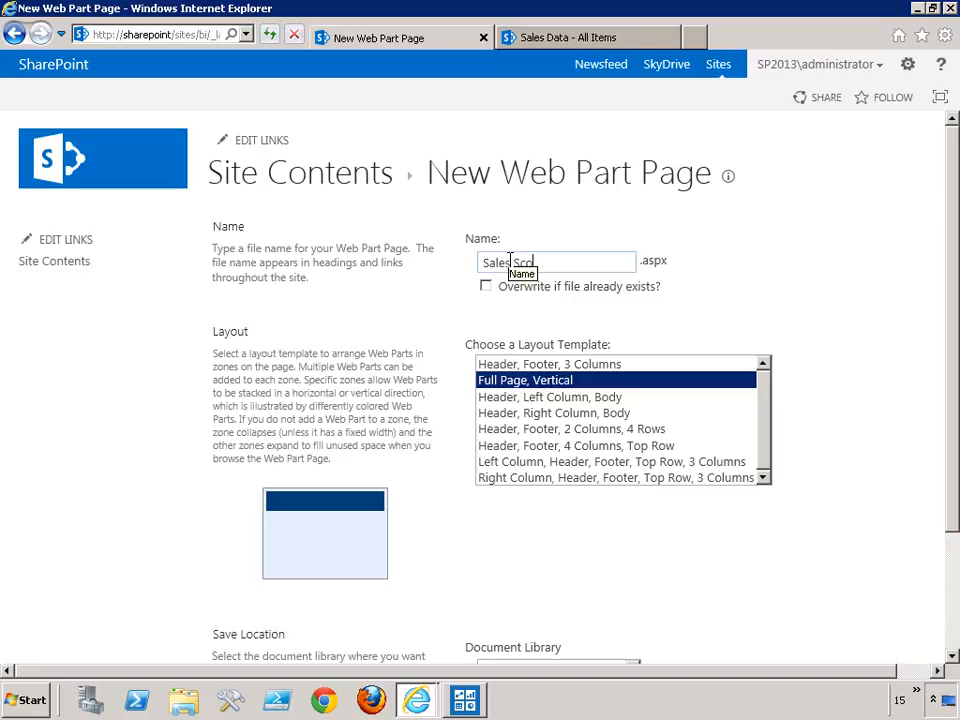
{"action": "type", "text": "recard"}
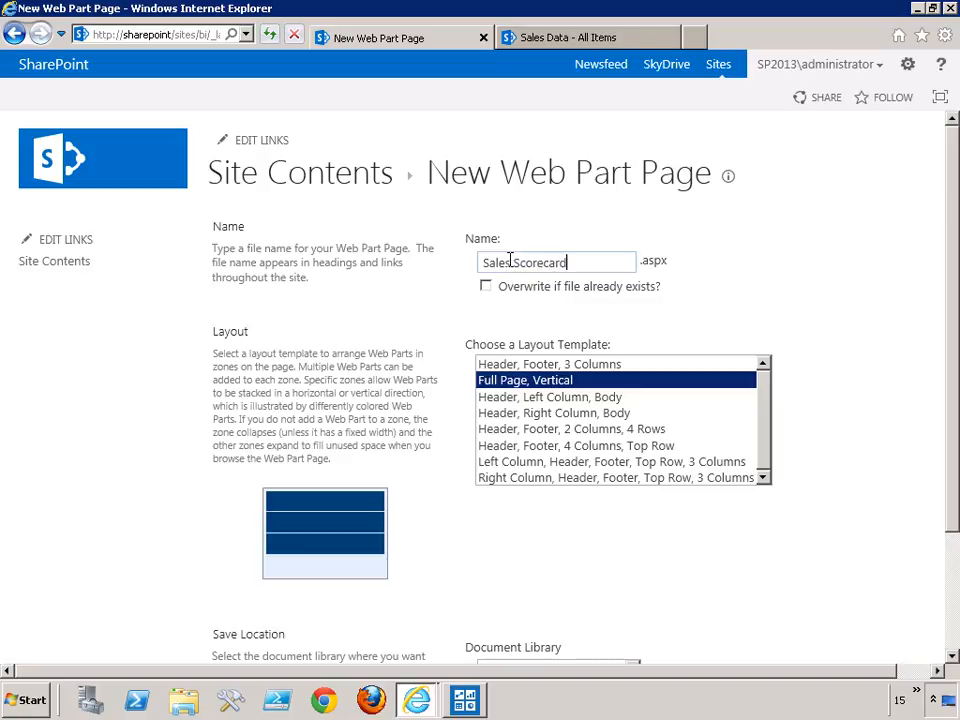
{"action": "scroll", "coordinate": [718, 527], "scroll_direction": "down", "scroll_amount": 3}
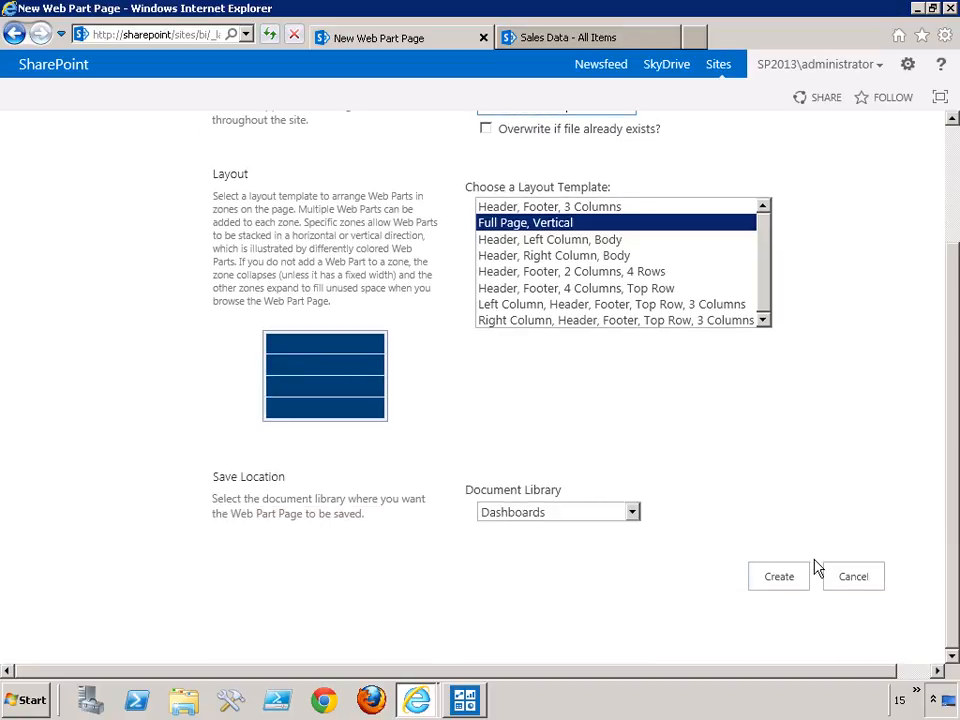
{"action": "left_click", "coordinate": [792, 582]}
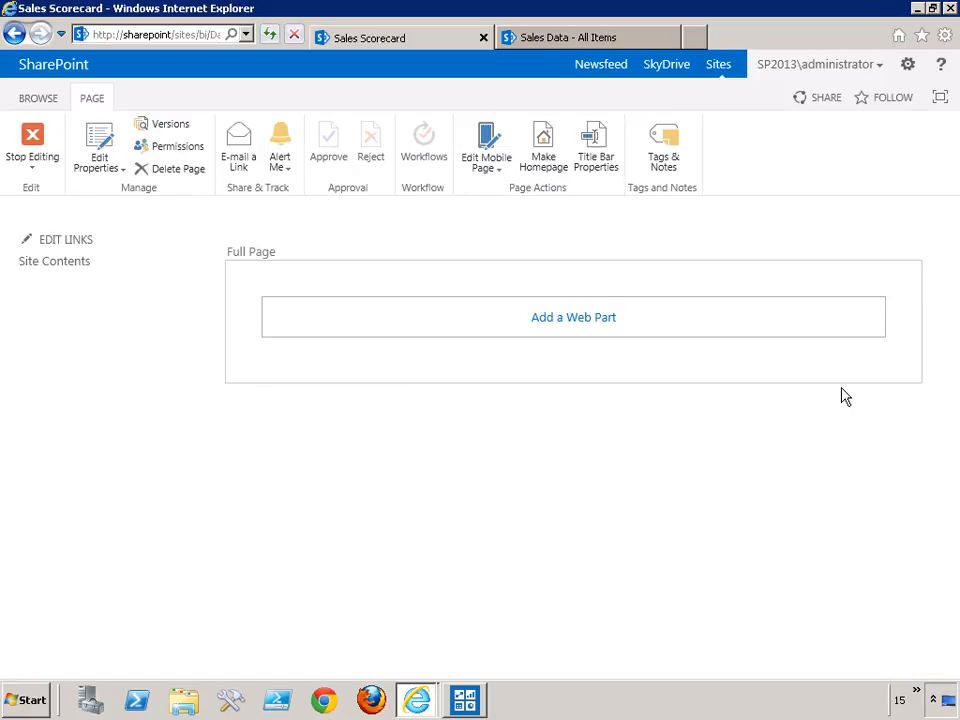
Add a PerformancePoint Scorecard web part from the PerformancePoint category to the Full Page zone.
{"action": "left_click", "coordinate": [587, 321]}
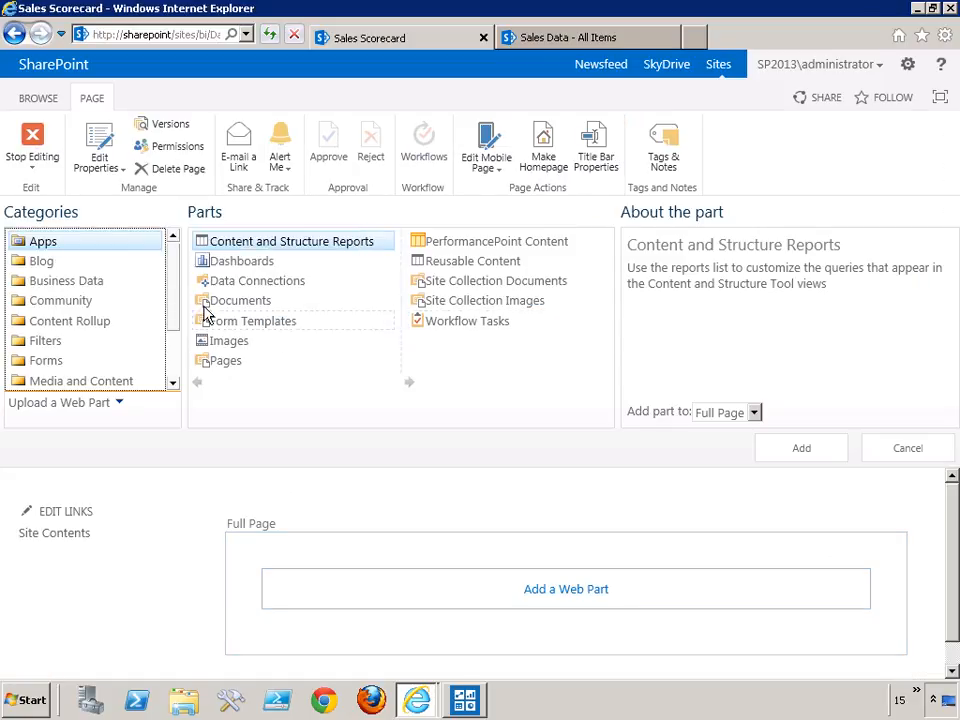
{"action": "scroll", "coordinate": [170, 310], "scroll_direction": "down", "scroll_amount": 2}
{"action": "scroll", "coordinate": [170, 318], "scroll_direction": "down", "scroll_amount": 1}
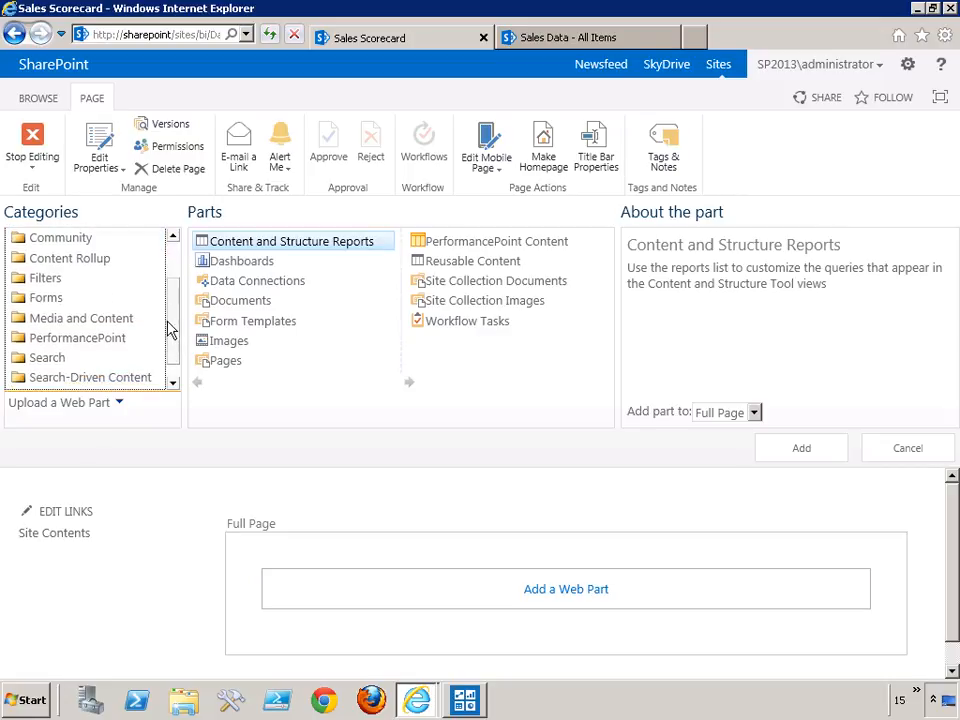
{"action": "left_click", "coordinate": [79, 337]}
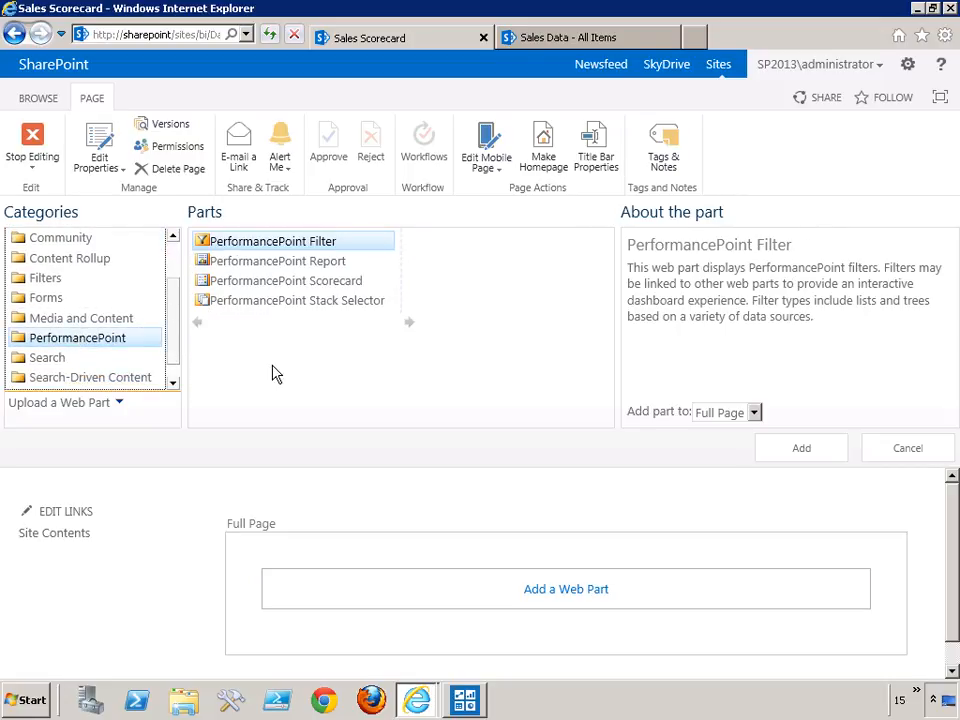
{"action": "left_click", "coordinate": [257, 281]}
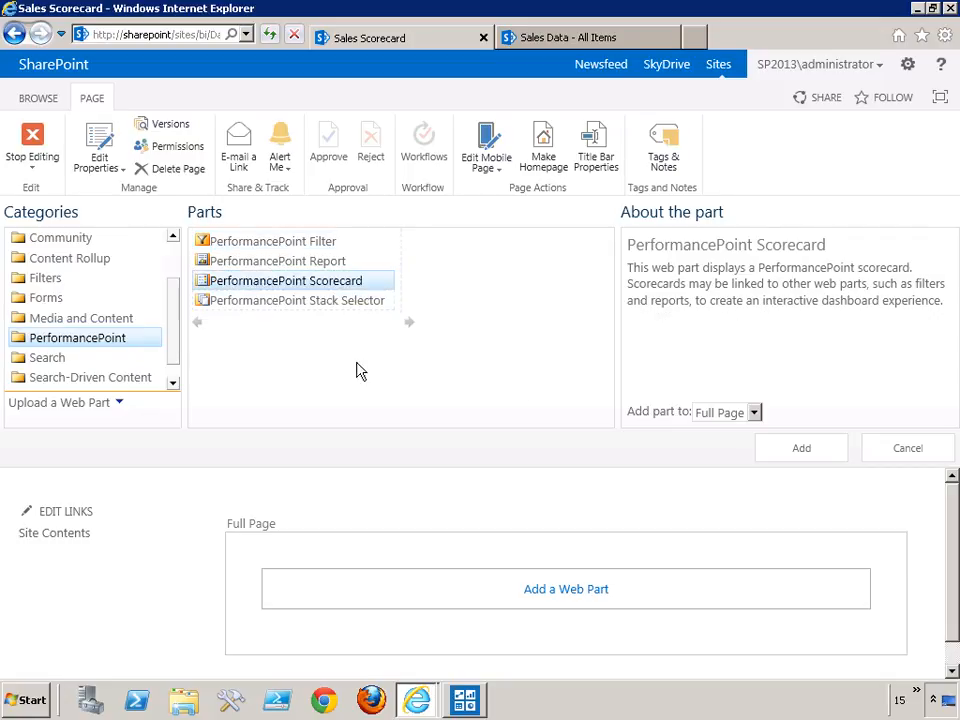
{"action": "left_click", "coordinate": [801, 448]}
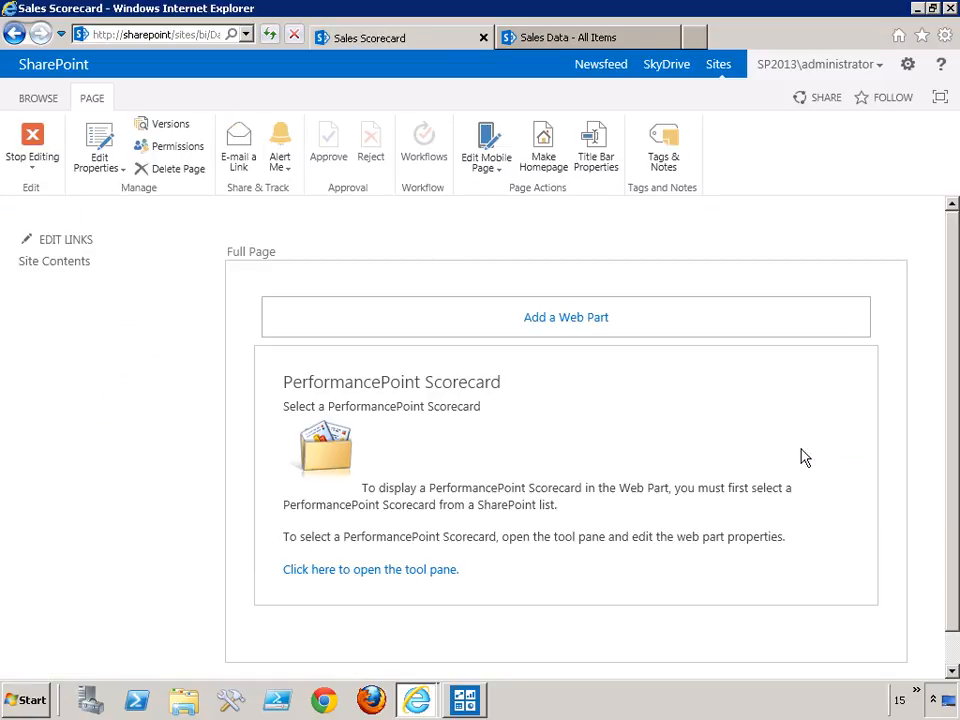
Edit the web part to use New Scorecard from PerformancePoint Content as its location and apply the properties.
{"action": "left_click", "coordinate": [822, 381]}
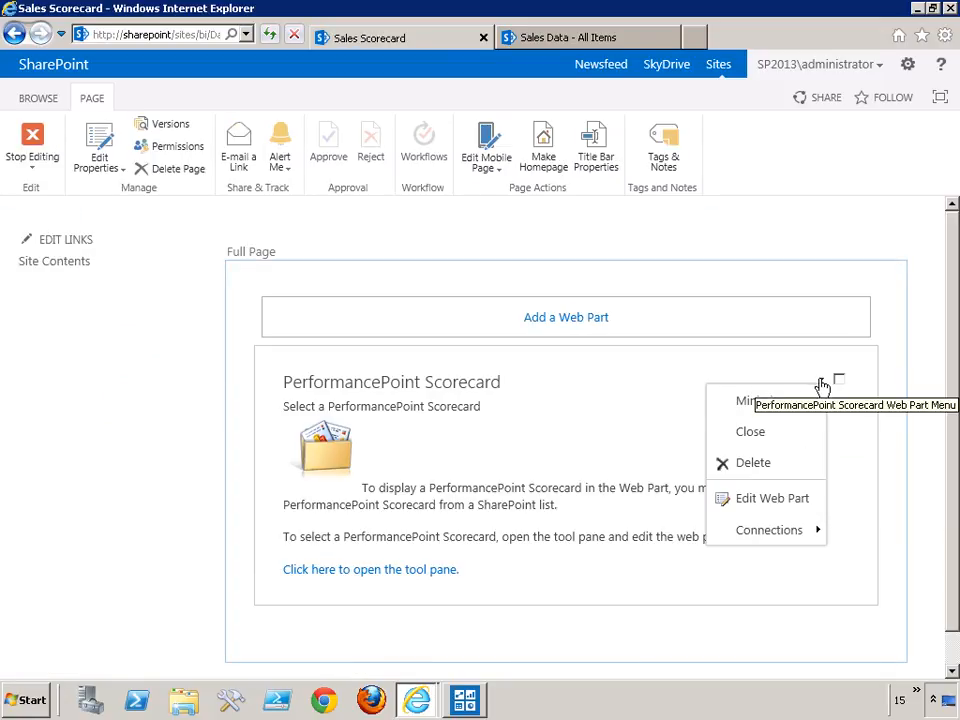
{"action": "left_click", "coordinate": [761, 499]}
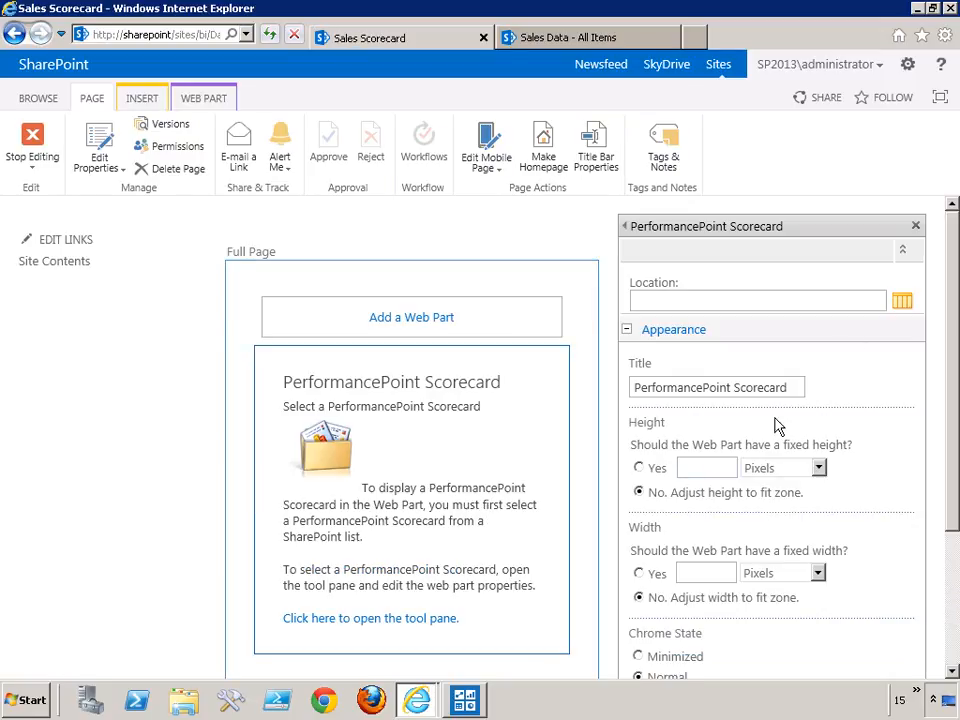
{"action": "left_click", "coordinate": [910, 305]}
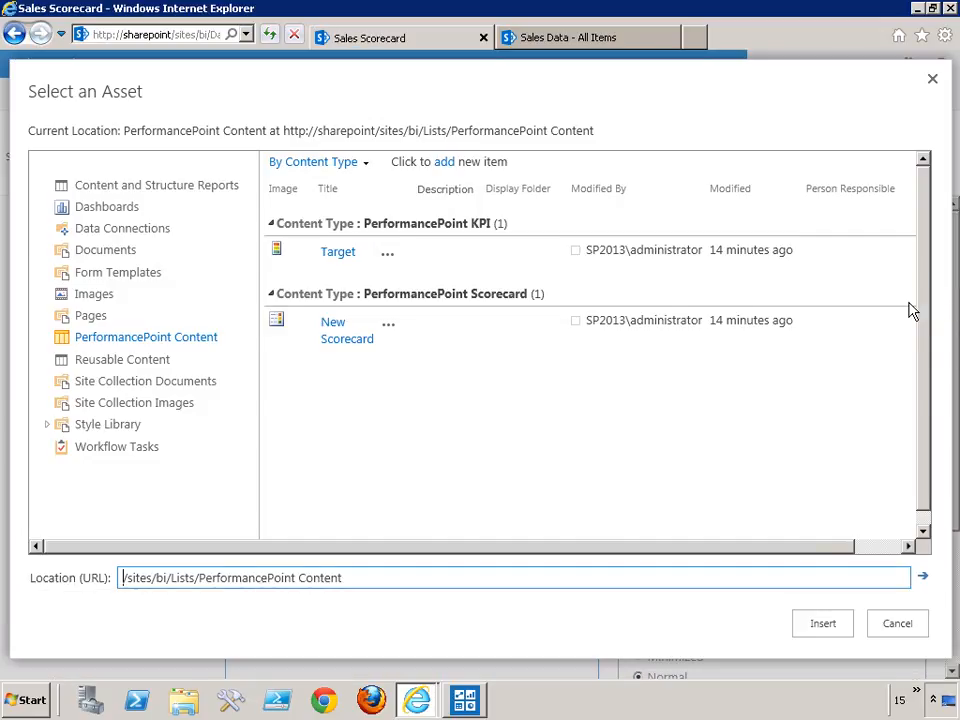
{"action": "double_click", "coordinate": [326, 338]}
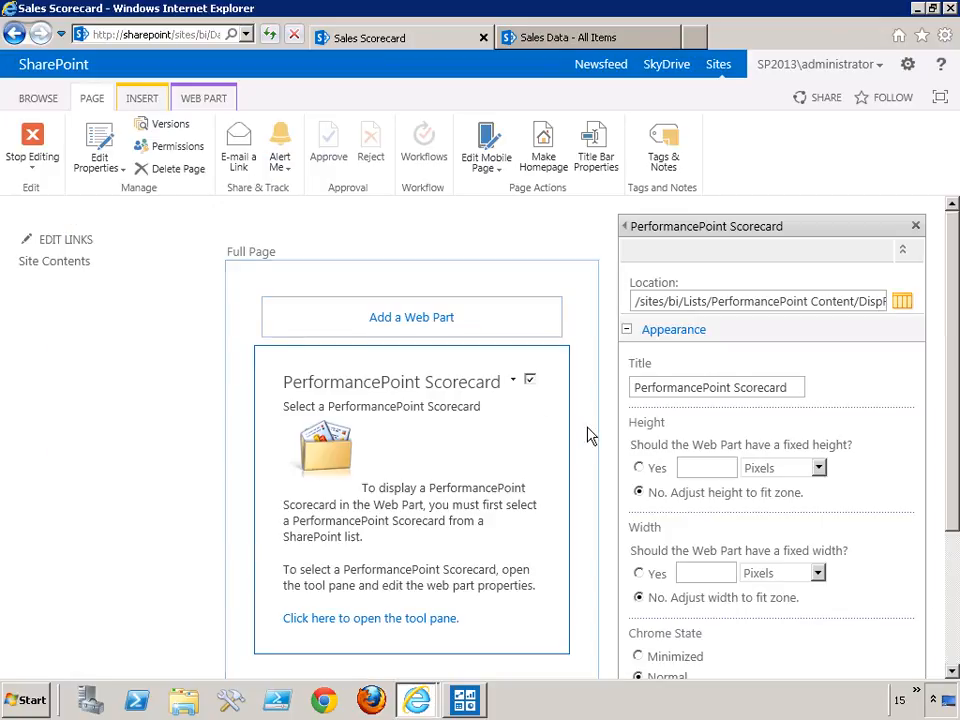
{"action": "scroll", "coordinate": [955, 467], "scroll_direction": "down", "scroll_amount": 3}
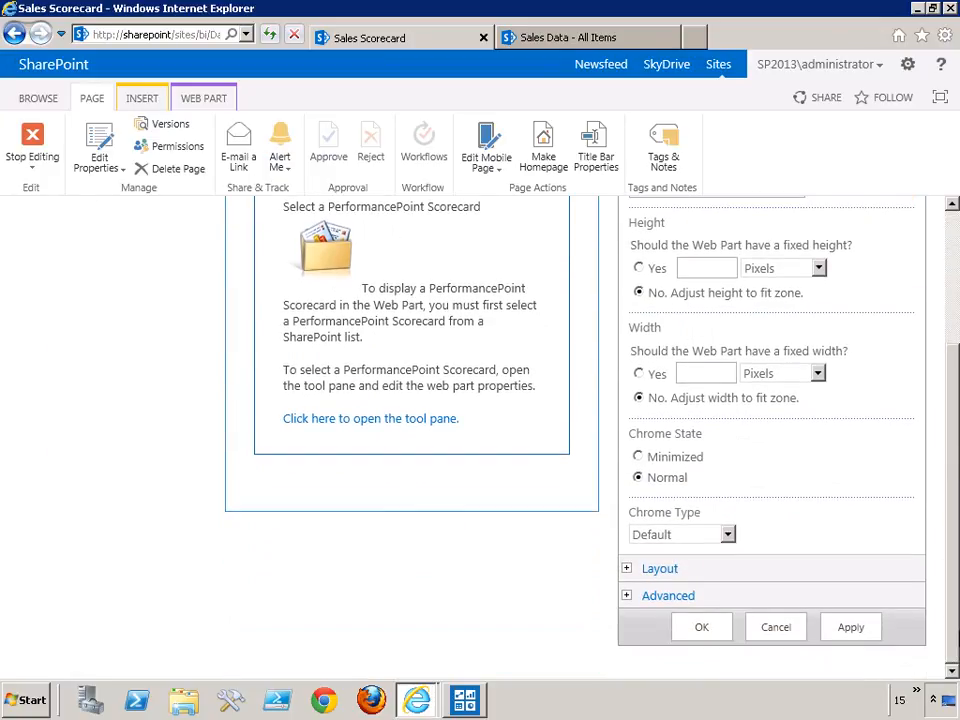
{"action": "left_click", "coordinate": [718, 630]}
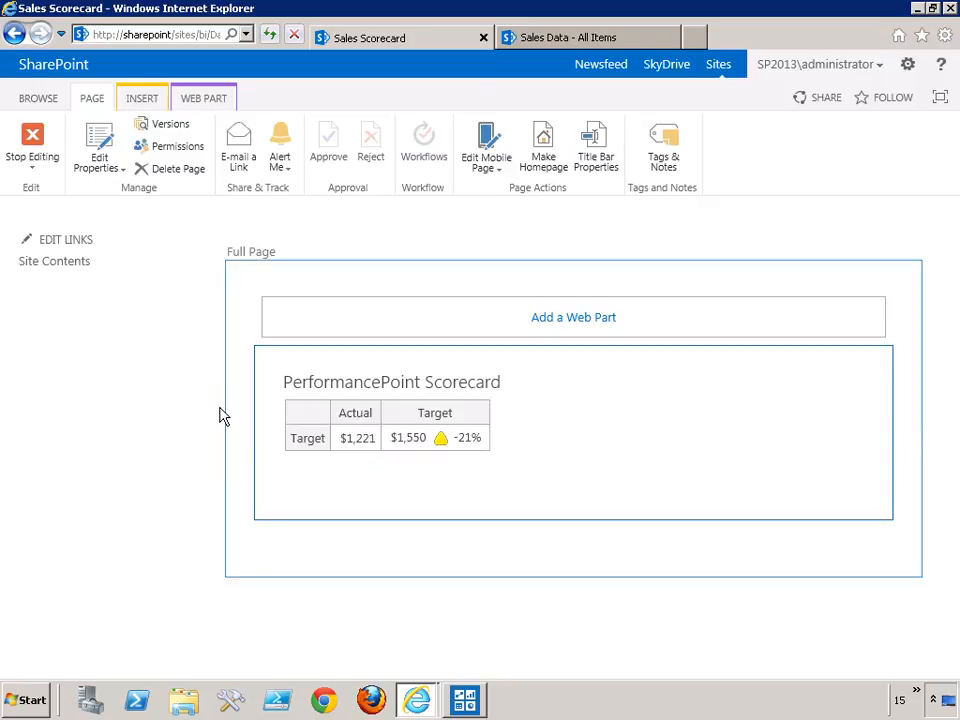
Stop editing the Sales Scorecard page, make it the site's home page, and go to the BI site home.
{"action": "left_click", "coordinate": [33, 148]}
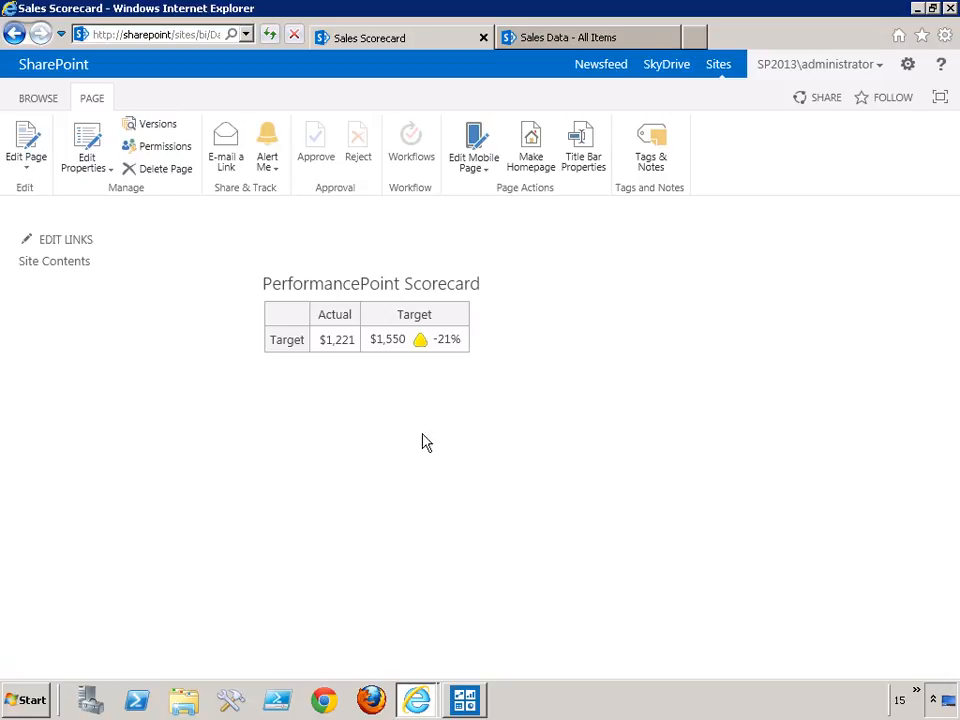
{"action": "left_click", "coordinate": [532, 160]}
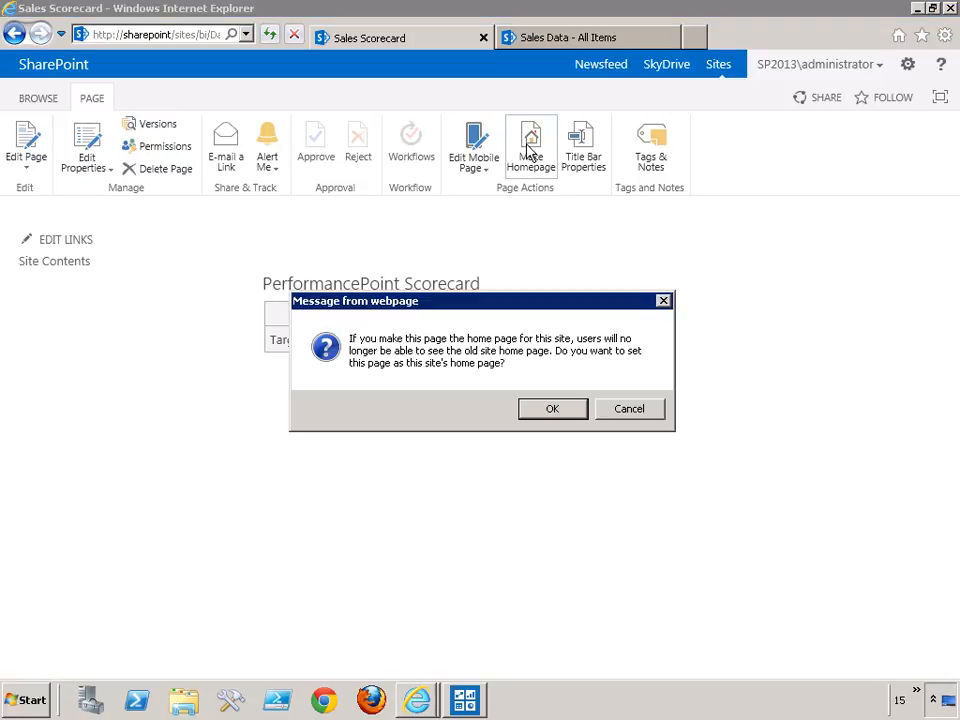
{"action": "left_click", "coordinate": [553, 410]}
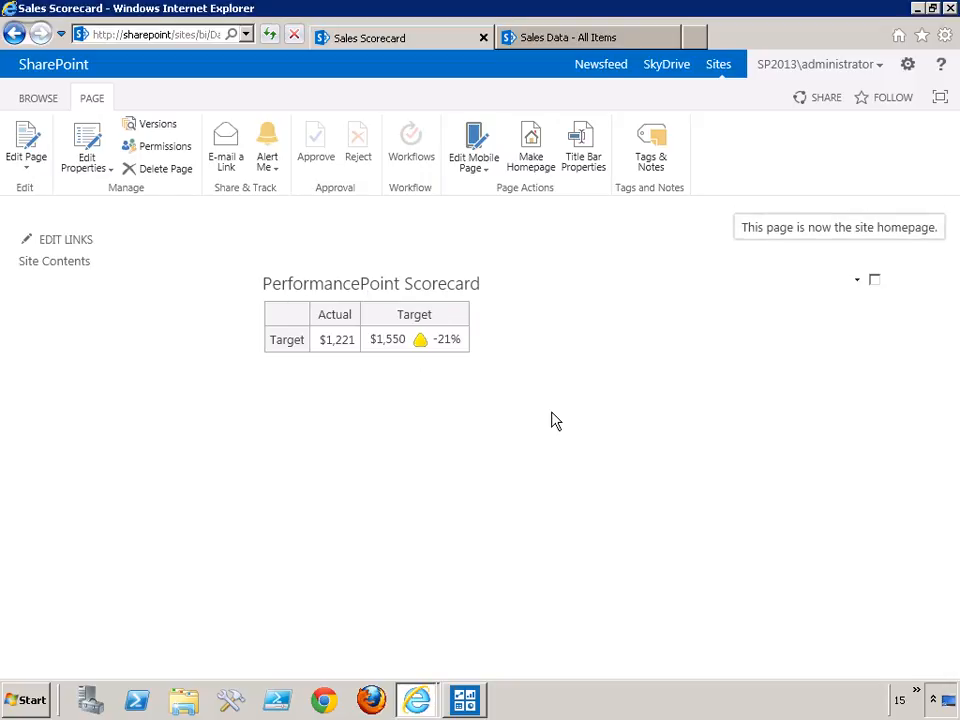
{"action": "left_click", "coordinate": [40, 99]}
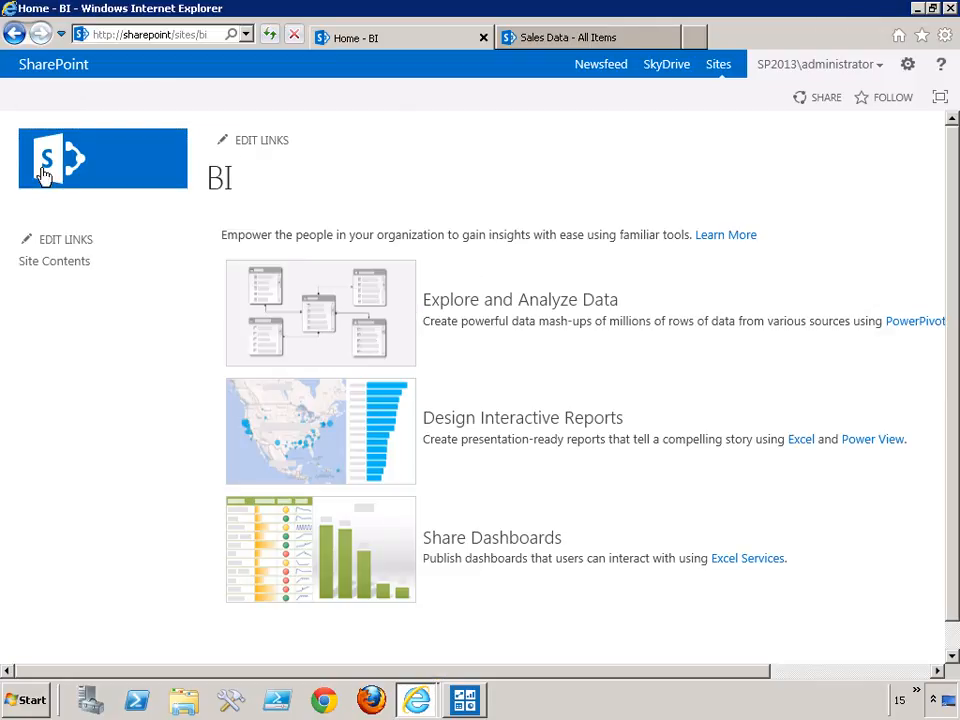